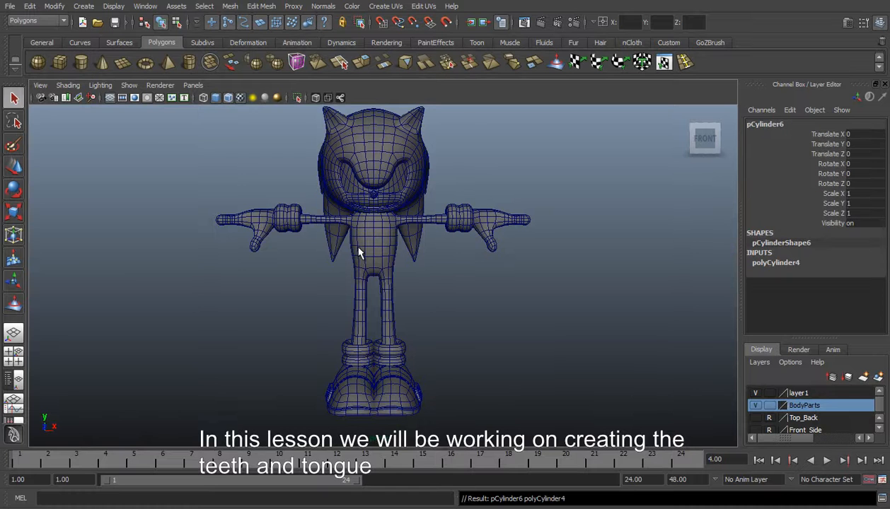
Move the cylinder forward in front of the character and set its Subdivisions Axis to 12 and Subdivisions Caps to 0
alt+drag(413, 252, 323, 291)
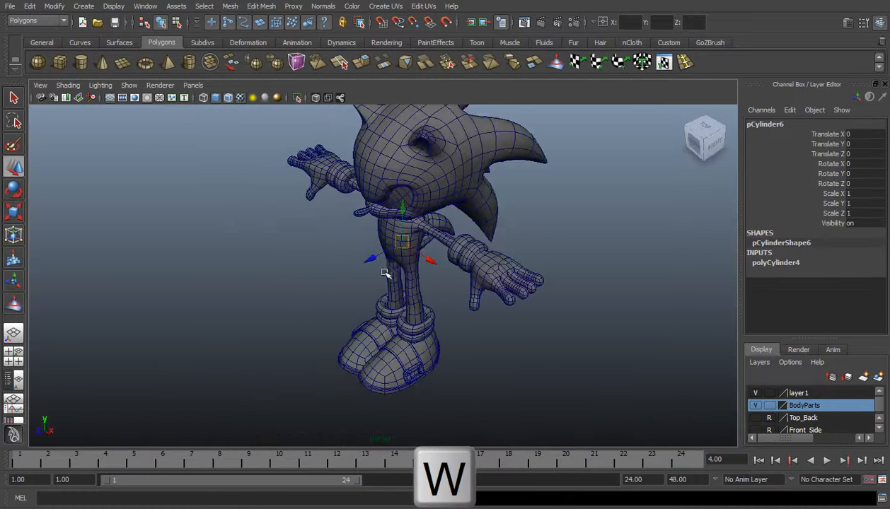
drag(371, 256, 294, 293)
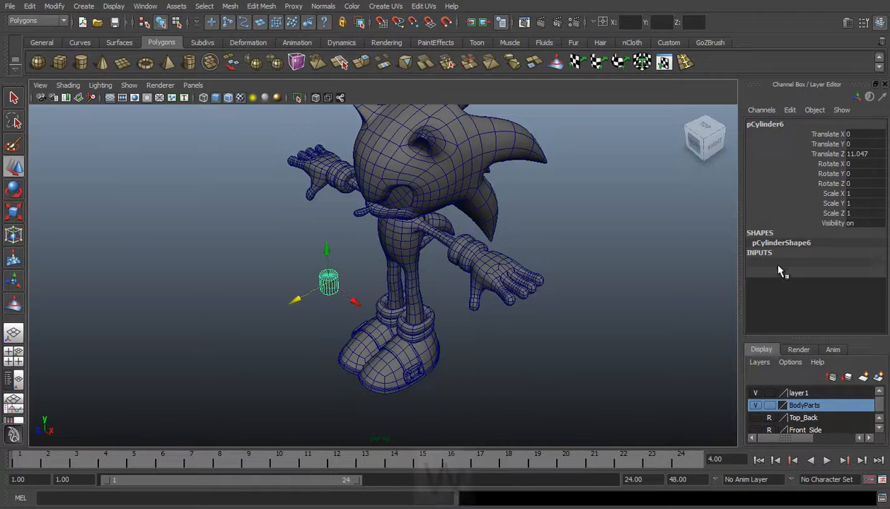
click(778, 263)
click(854, 279)
text(12)
key(Return)
scroll(458, 310, up, 3)
click(825, 299)
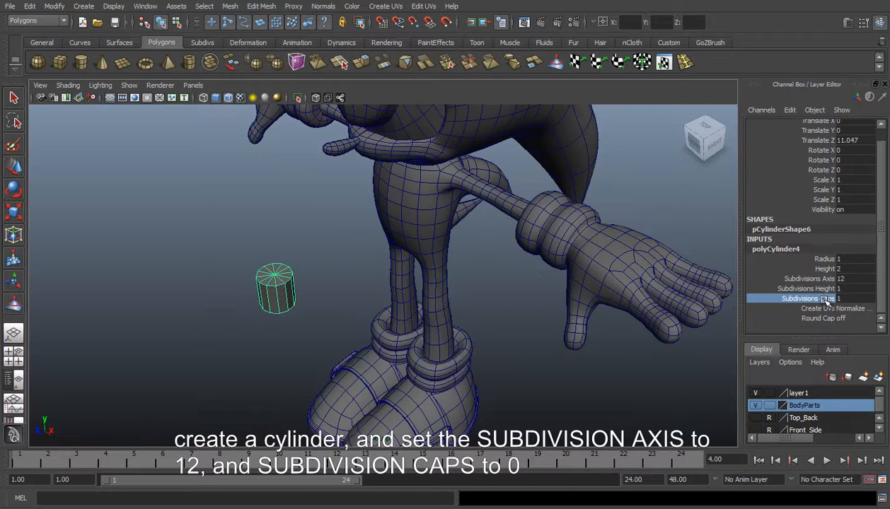
alt+drag(367, 336, 304, 300)
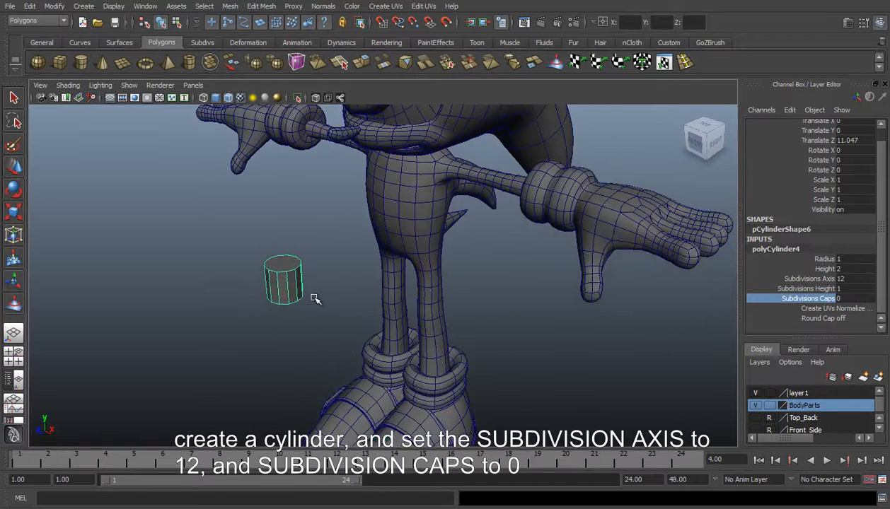
Reduce the cylinder's Y scale to about 0.424 and delete its cap faces and back half, leaving a front half ring
key(r)
drag(281, 229, 373, 317)
key(space)
drag(373, 368, 339, 365)
alt+right_drag(300, 329, 242, 348)
alt+middle_drag(297, 342, 370, 233)
alt+middle_drag(303, 323, 363, 260)
alt+right_drag(363, 260, 367, 255)
mouse_move(241, 288)
alt+right_down()
mouse_move(292, 274)
mouse_move(248, 278)
alt+right_up()
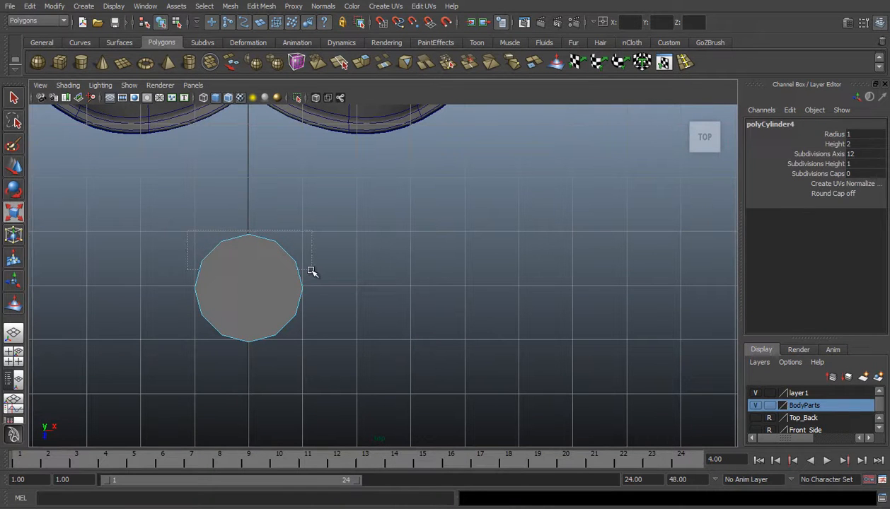
drag(309, 269, 312, 271)
key(Delete)
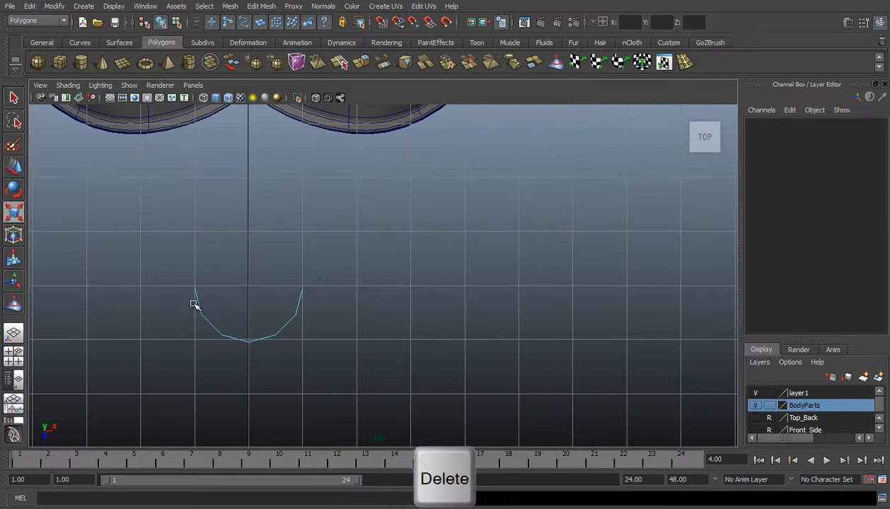
Select the half-ring strip as an object in the perspective view and zero out its Translate Z
click(17, 341)
alt+drag(354, 378, 325, 315)
click(363, 296)
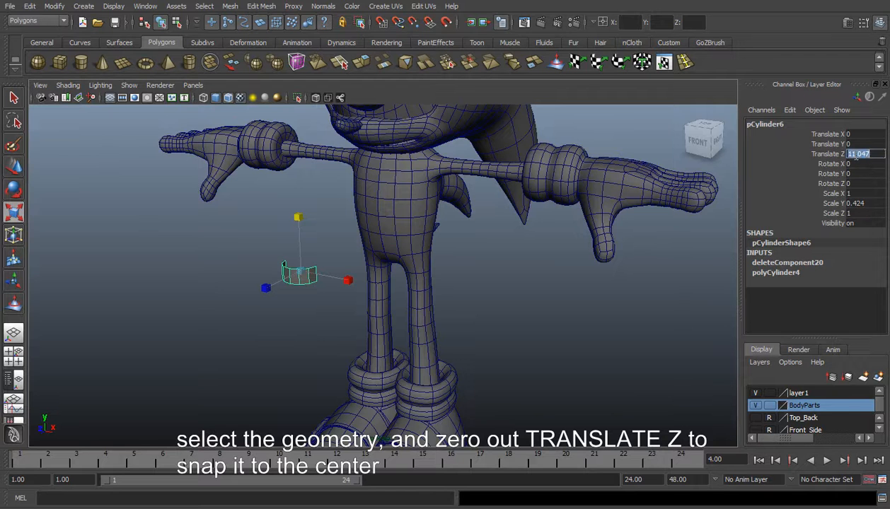
key(Return)
Move the strip up and forward into the mouth, to about 5.552 in Y and 1.904 in Z
key(w)
drag(401, 189, 309, 267)
key(f)
scroll(422, 226, down, 5)
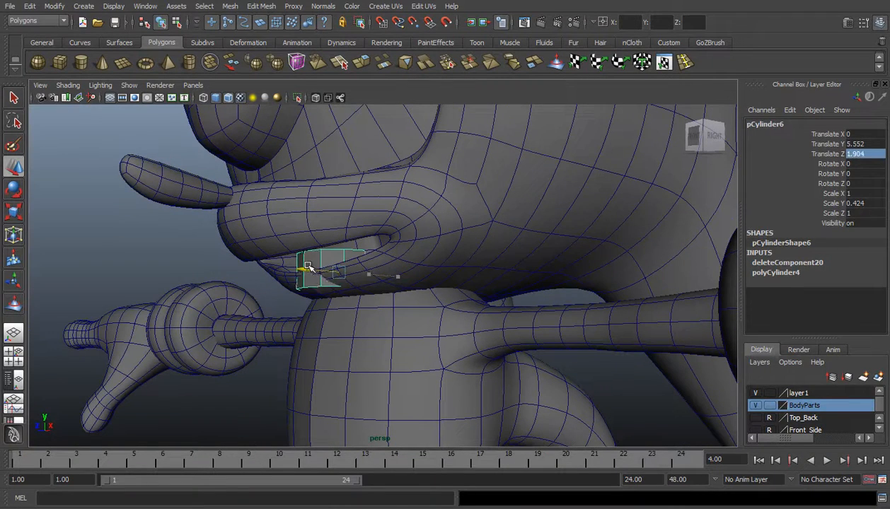
Scale the teeth strip to about 2.53 in X and 0.211 in Y, and position it inside the mouth opening
key(r)
drag(339, 221, 498, 248)
key(w)
key(r)
key(w)
drag(388, 215, 367, 172)
key(r)
Move the strip's front centre vertices and their neighbouring pairs forward so they sit flush with the upper lip
right_drag(368, 175, 318, 175)
drag(363, 155, 399, 190)
key(w)
drag(380, 131, 381, 120)
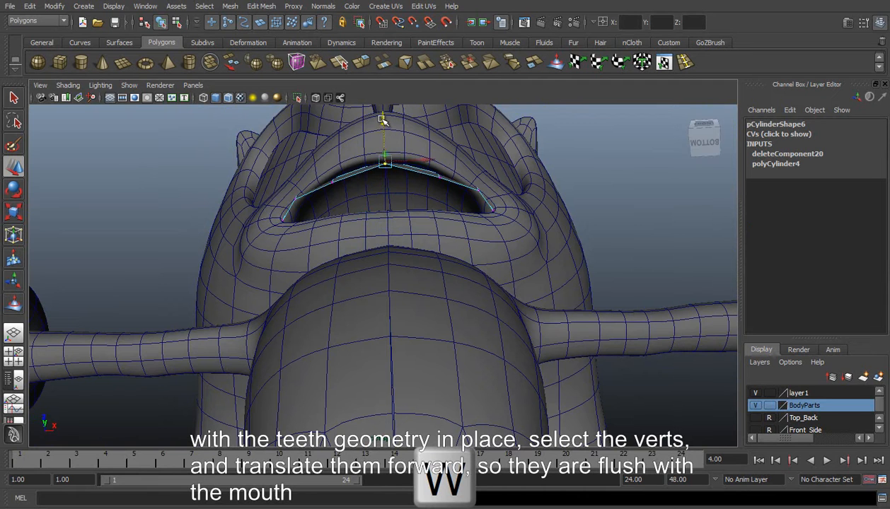
drag(323, 172, 361, 195)
drag(441, 181, 442, 180)
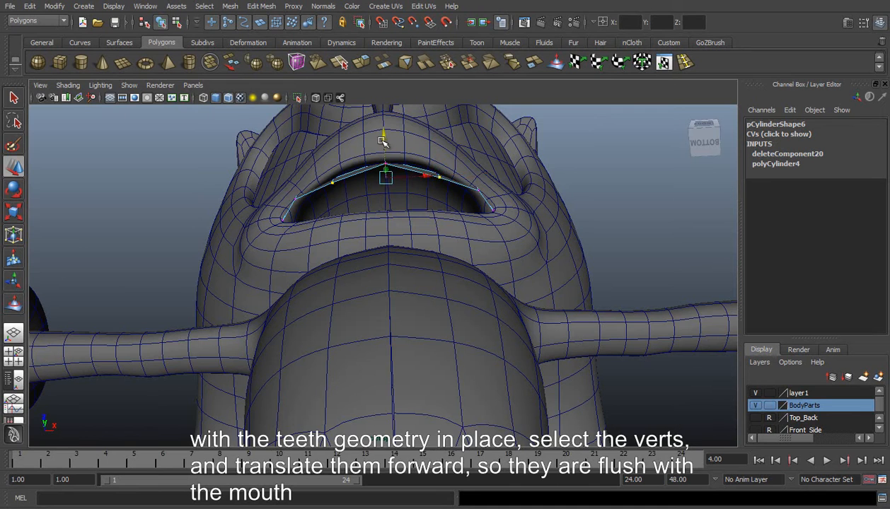
drag(383, 139, 382, 135)
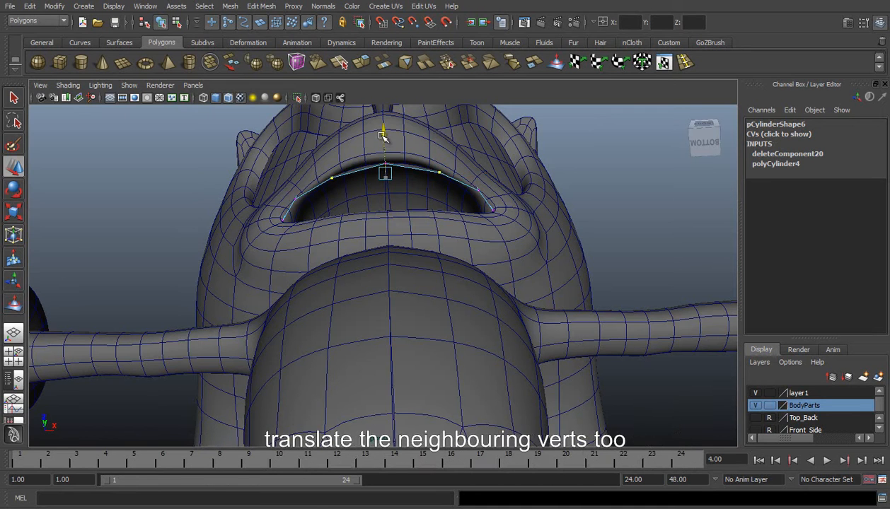
Adjust the outer vertex pairs of the teeth strip to follow the mouth corners, and return to object mode
drag(296, 183, 314, 219)
shift+drag(483, 201, 483, 201)
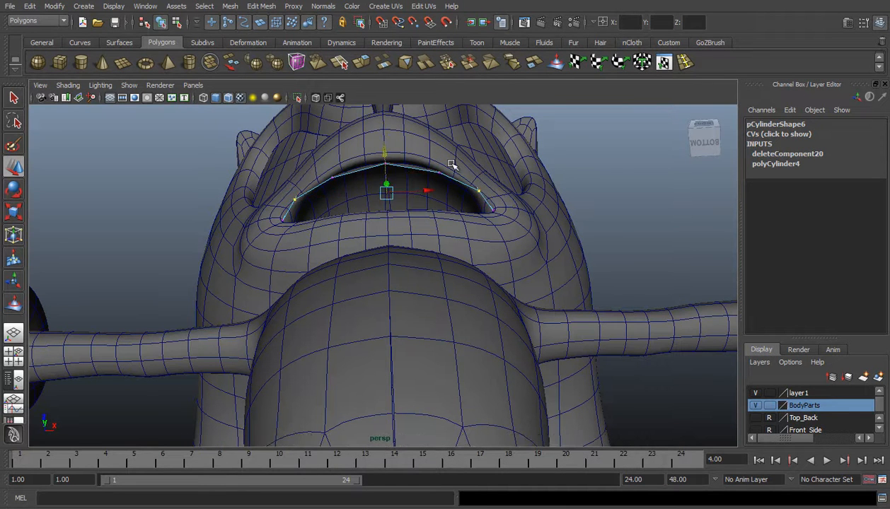
drag(385, 152, 381, 163)
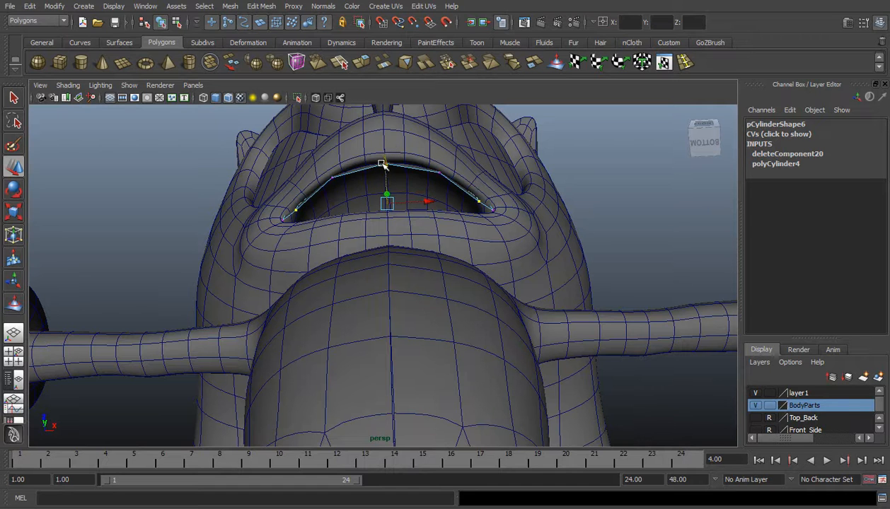
drag(289, 248, 290, 248)
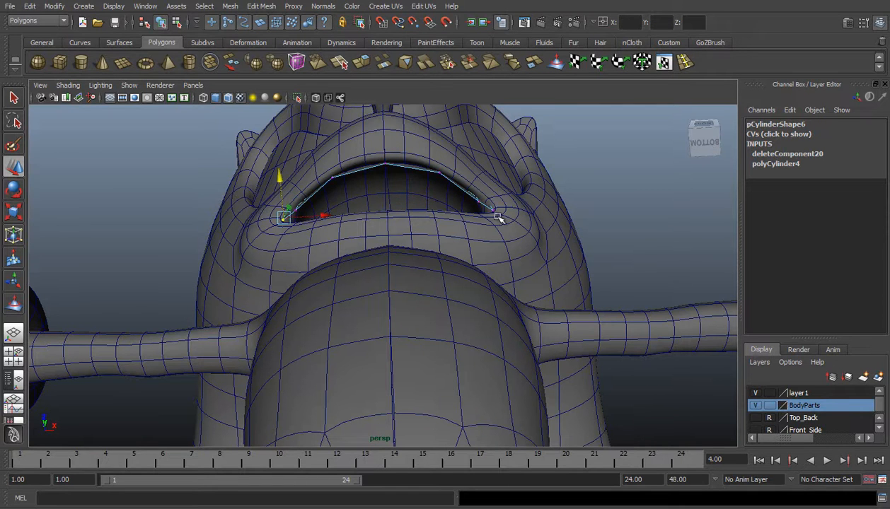
shift+drag(480, 260, 480, 260)
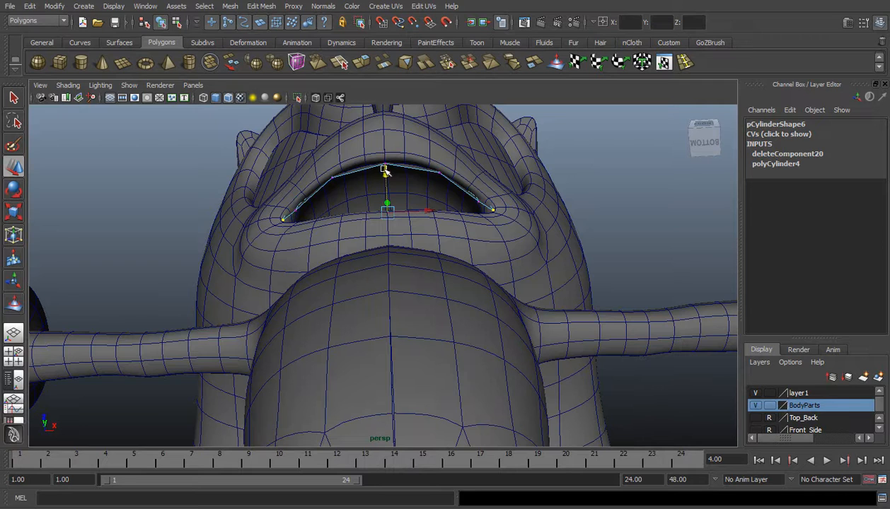
alt+drag(387, 182, 386, 258)
right_drag(388, 259, 380, 246)
Rotate the teeth strip about 19.9 degrees around X to match the slope of the mouth seen from the side
alt+drag(365, 239, 443, 234)
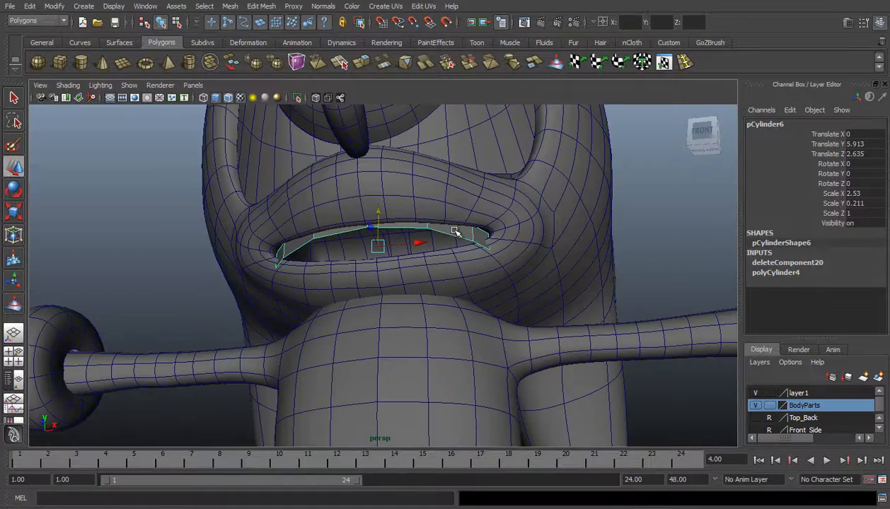
alt+drag(295, 210, 508, 264)
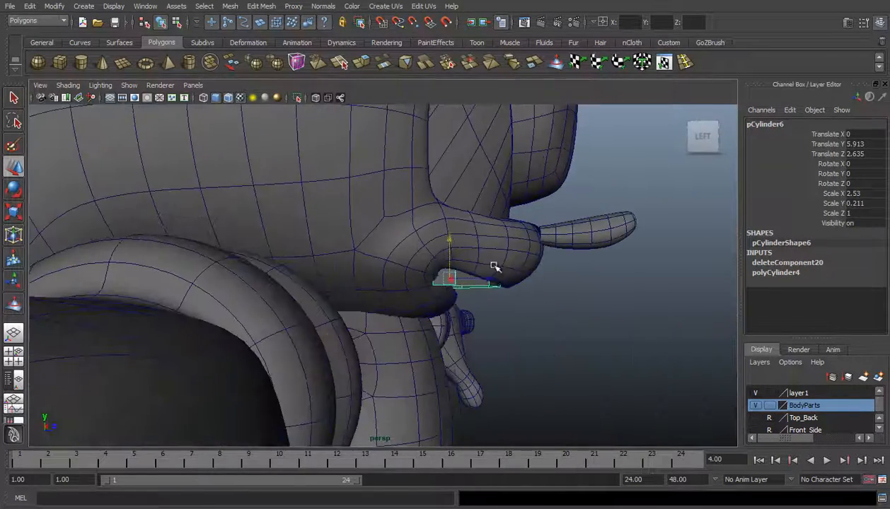
key(e)
drag(453, 241, 503, 274)
Freeze the teeth strip's transformations and move it up by about 0.266
key(w)
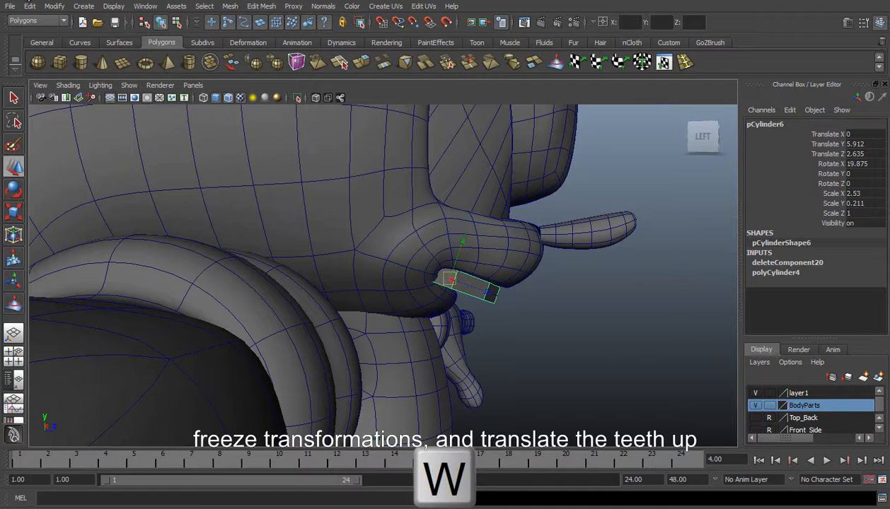
click(54, 7)
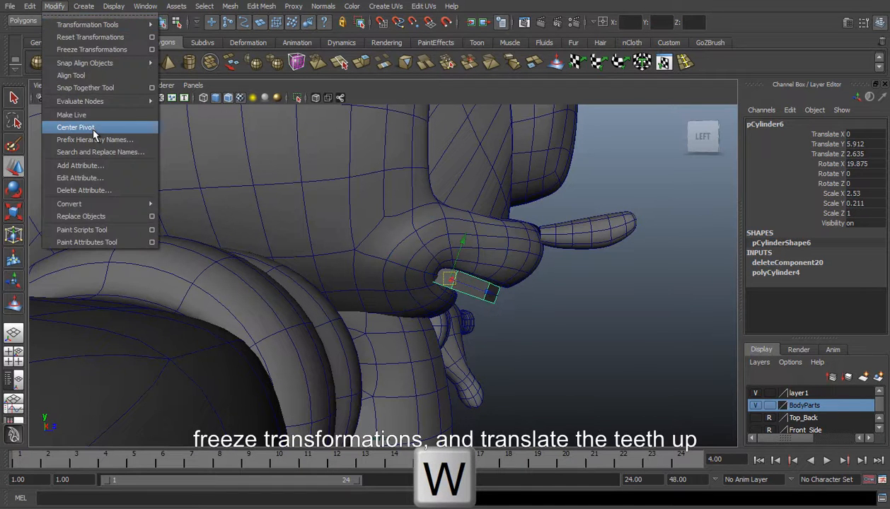
click(89, 49)
drag(453, 242, 452, 234)
Isolate the teeth strip in the viewport so the rest of the character is hidden
alt+drag(599, 301, 446, 277)
click(131, 86)
mouse_move(147, 103)
click(262, 110)
alt+drag(422, 232, 380, 302)
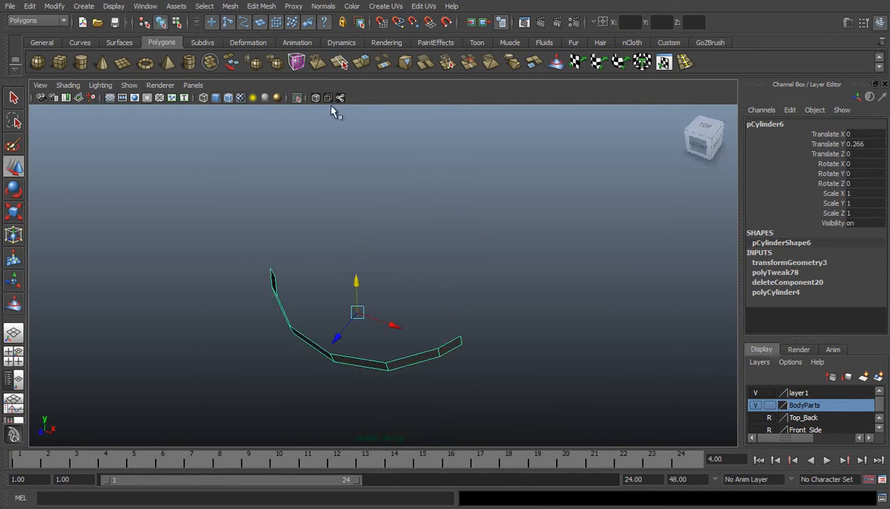
Extrude all faces of the teeth strip to give it thickness, and return to object mode
click(362, 63)
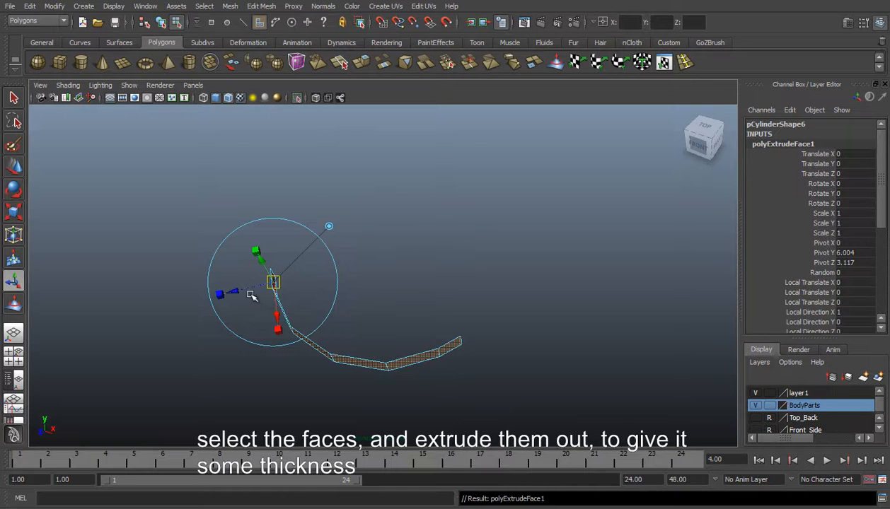
drag(239, 294, 412, 299)
right_click(467, 273)
click(488, 266)
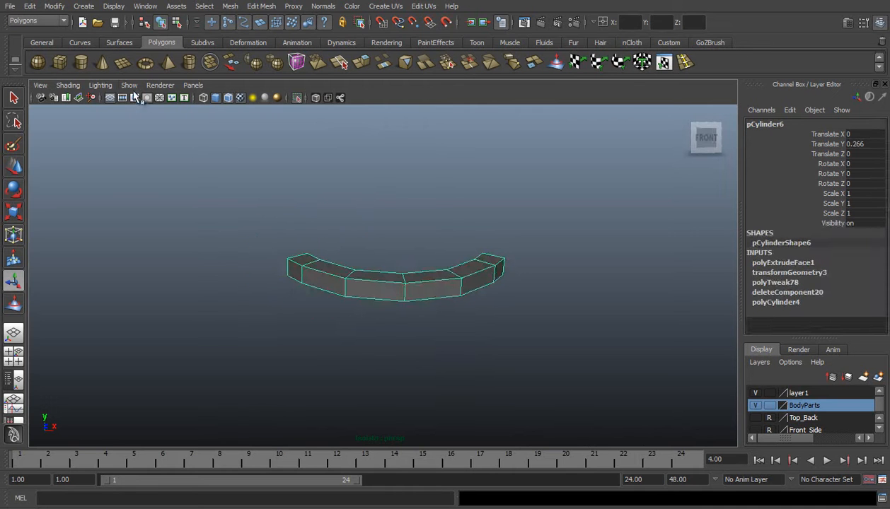
Show the whole character to check the thickened teeth against the mouth, and isolate the teeth again
alt+drag(256, 201, 272, 278)
click(129, 85)
mouse_move(160, 104)
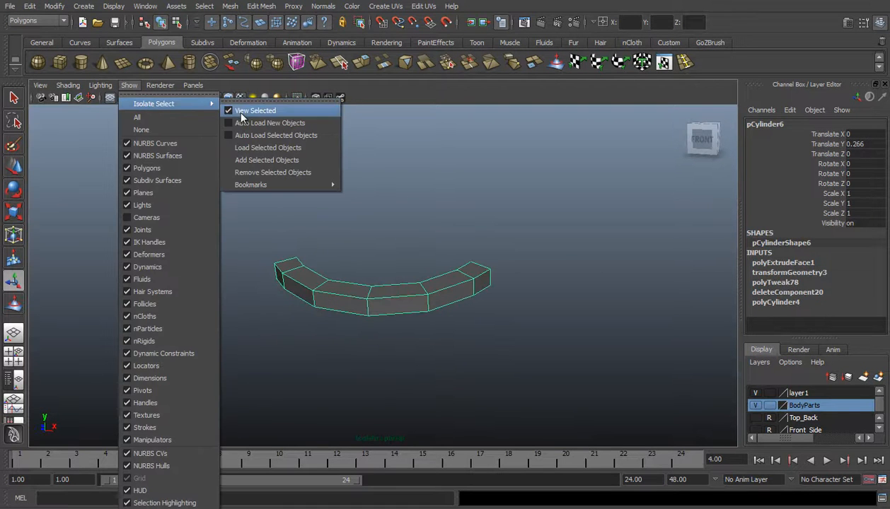
click(236, 110)
alt+drag(423, 239, 323, 275)
right_drag(318, 261, 348, 242)
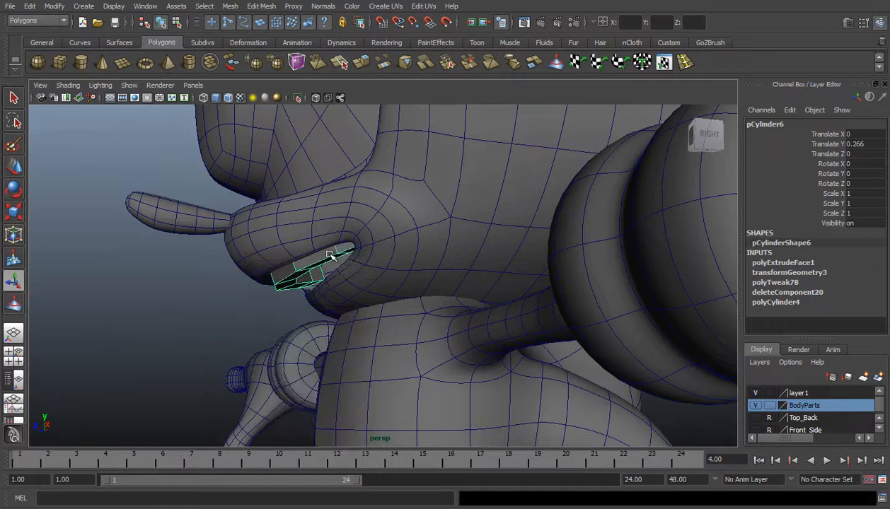
click(130, 86)
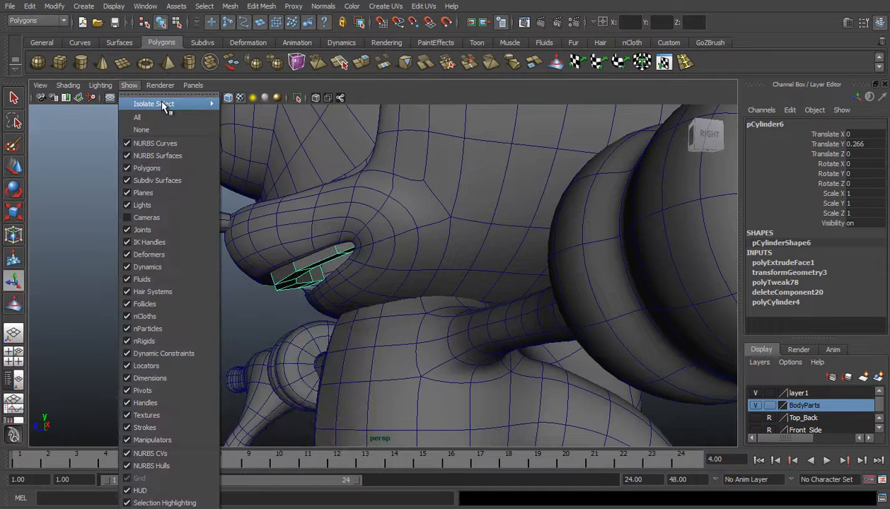
click(232, 110)
Insert two edge loops along the top of the teeth near its long edges, and one near the bottom edge
click(684, 63)
alt+drag(312, 300, 473, 347)
alt+middle_drag(473, 347, 452, 328)
scroll(454, 330, up, 2)
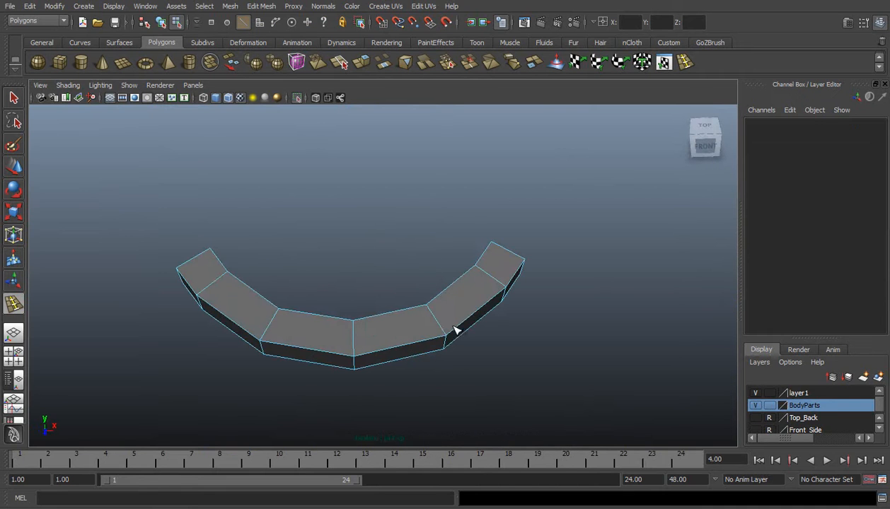
click(439, 325)
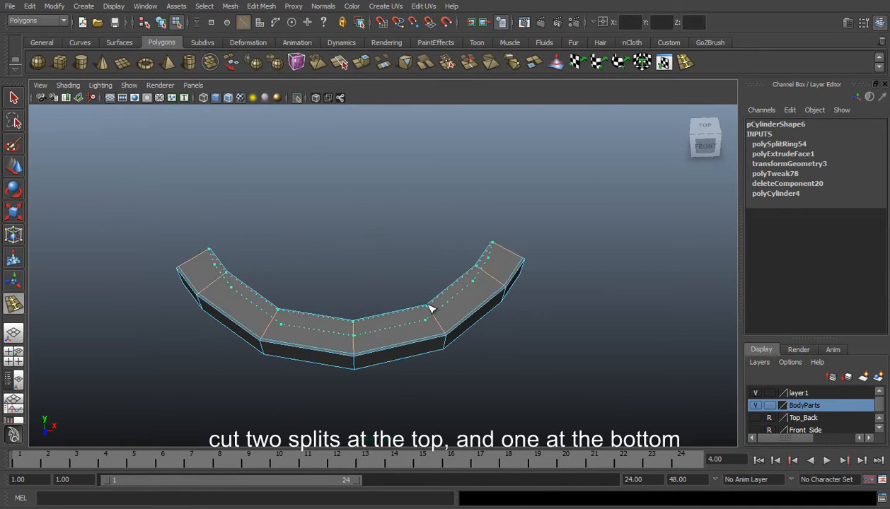
click(431, 309)
alt+drag(433, 311, 392, 313)
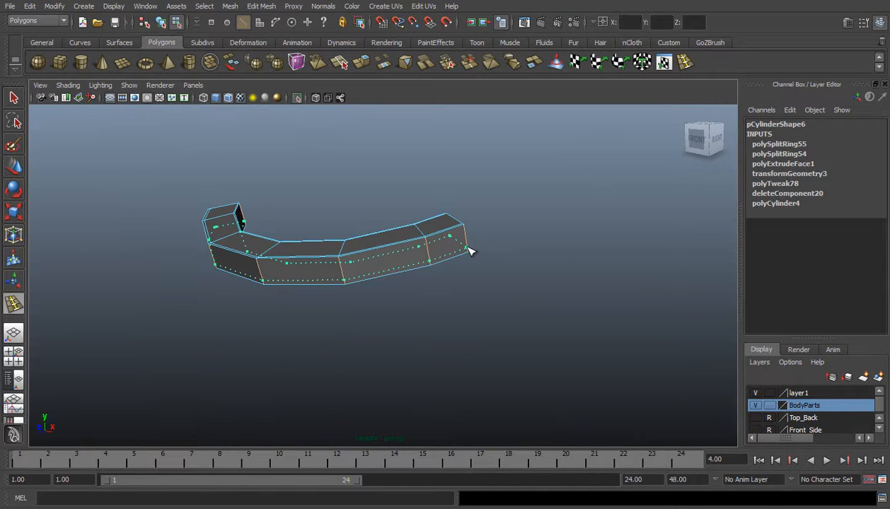
click(472, 255)
Insert an edge loop close to each end of the teeth strip
alt+drag(475, 252, 391, 237)
click(333, 210)
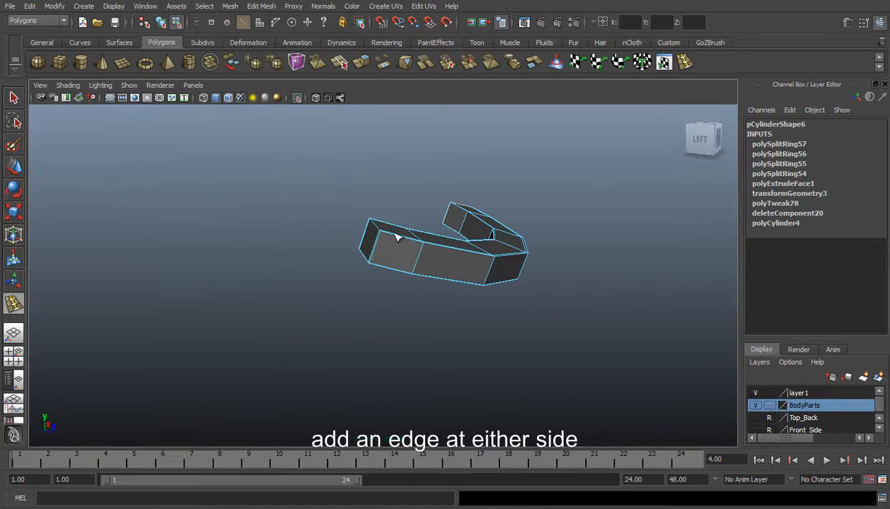
click(388, 237)
click(382, 236)
key(w)
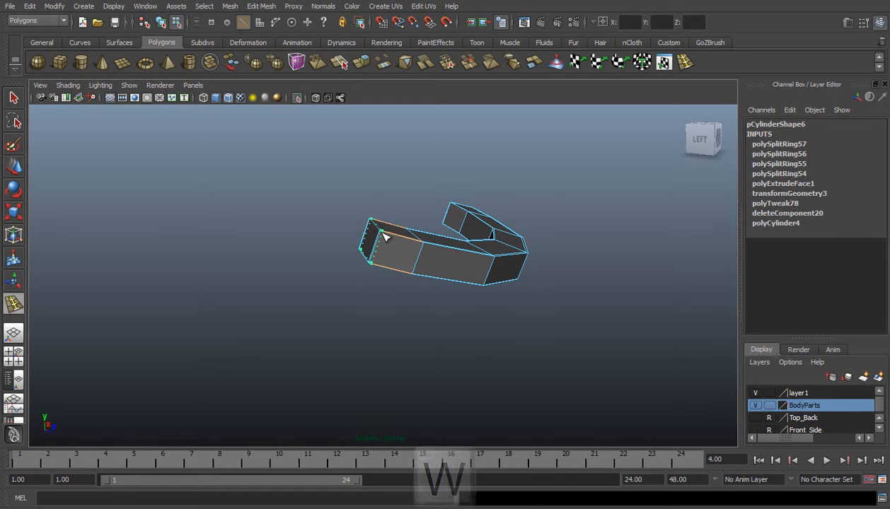
Turn on smooth preview for the teeth, compare it with the unsmoothed mesh from several sides, and deselect the object
right_drag(424, 243, 455, 231)
click(442, 254)
key(3)
scroll(446, 258, up, 3)
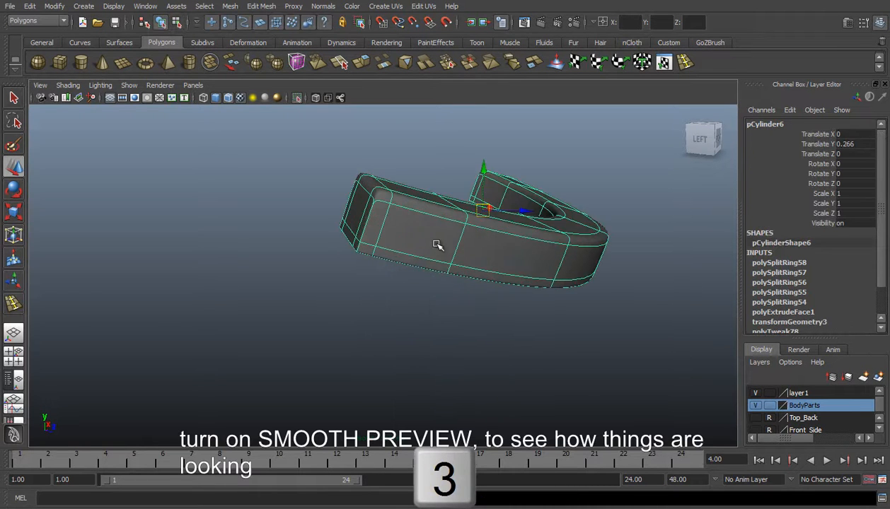
key(0)
alt+drag(432, 233, 364, 225)
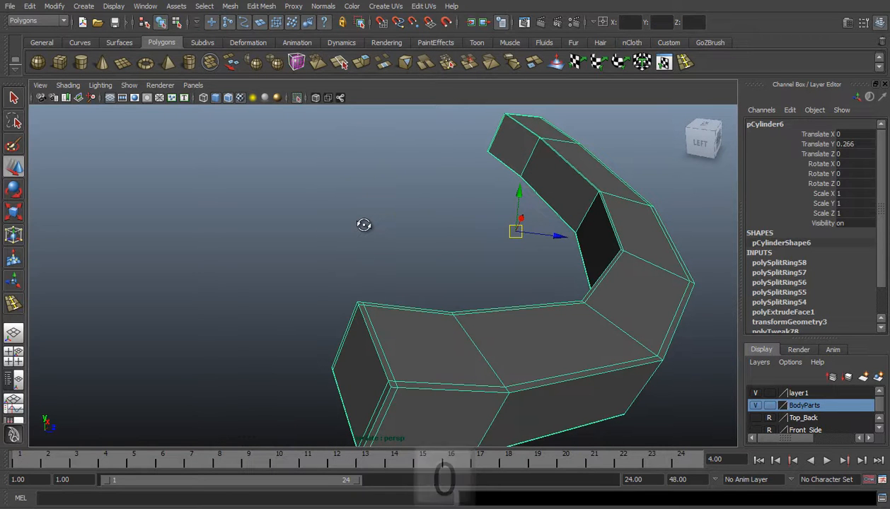
alt+drag(363, 225, 461, 263)
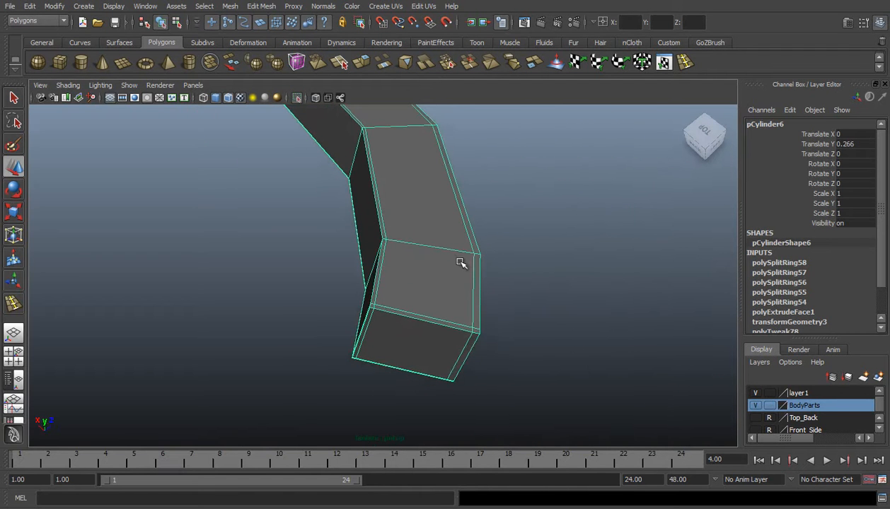
alt+right_drag(461, 264, 362, 244)
alt+middle_drag(308, 195, 475, 334)
alt+drag(260, 217, 310, 208)
key(3)
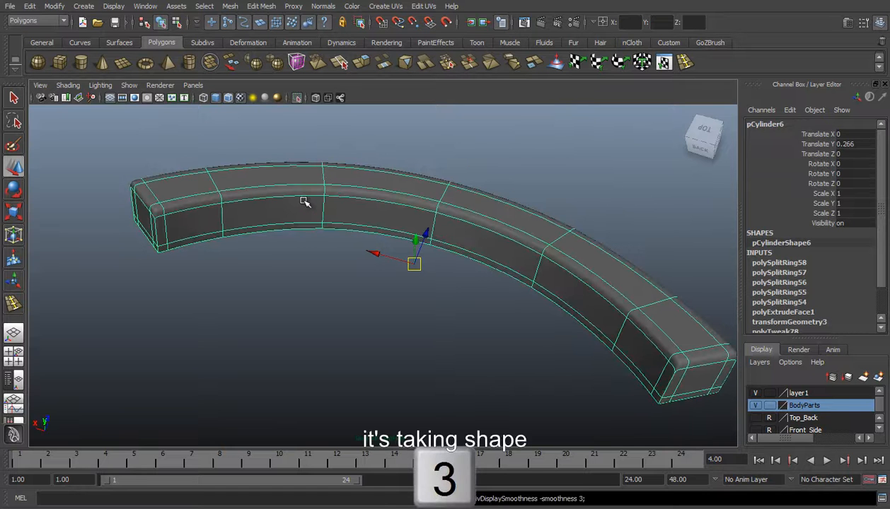
click(161, 157)
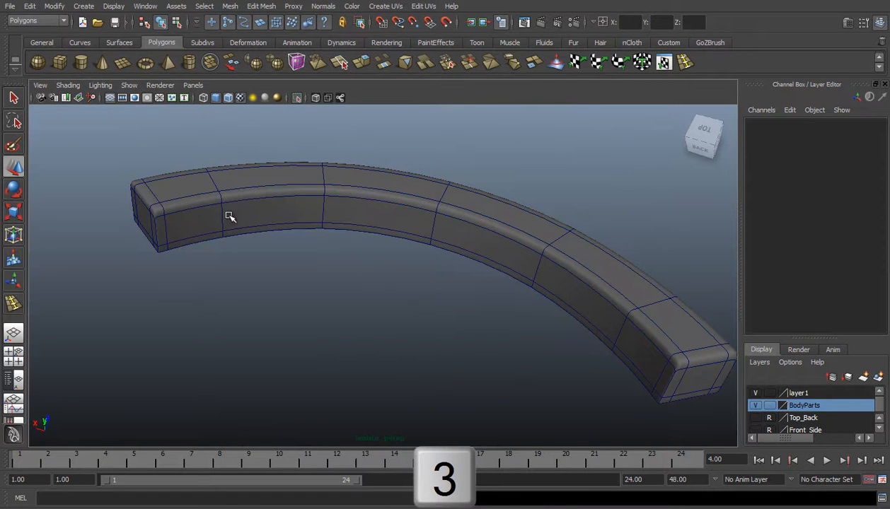
Turn off the isolated display of the teeth and show the character's mouth with the teeth in place
alt+drag(212, 215, 282, 209)
alt+drag(423, 282, 190, 188)
click(128, 86)
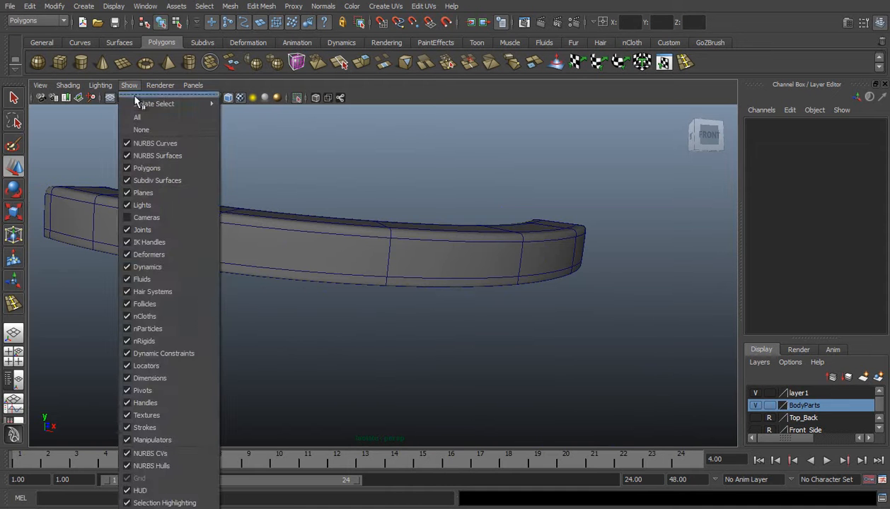
mouse_move(141, 107)
click(254, 112)
alt+drag(316, 169, 367, 311)
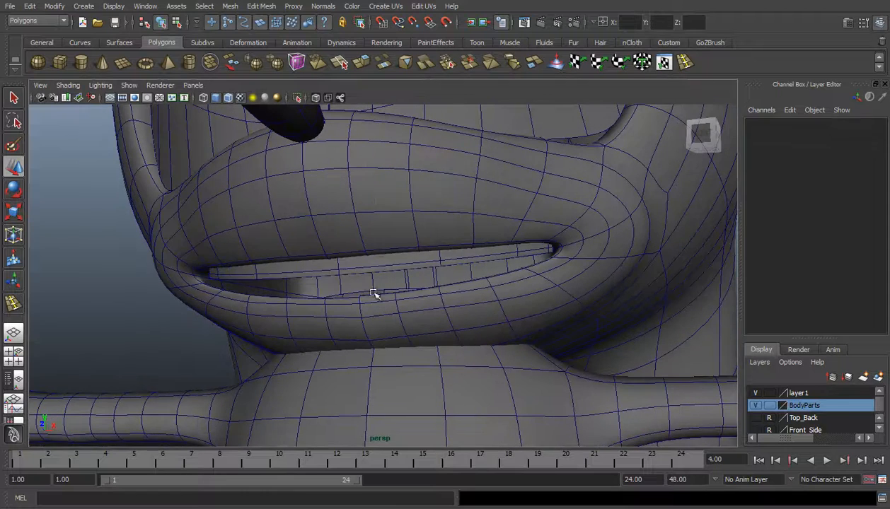
Duplicate the teeth and place the copy flush inside the lower mouth, at about -0.03 in Y and -1.05 in Z
click(383, 262)
key(ctrl+d)
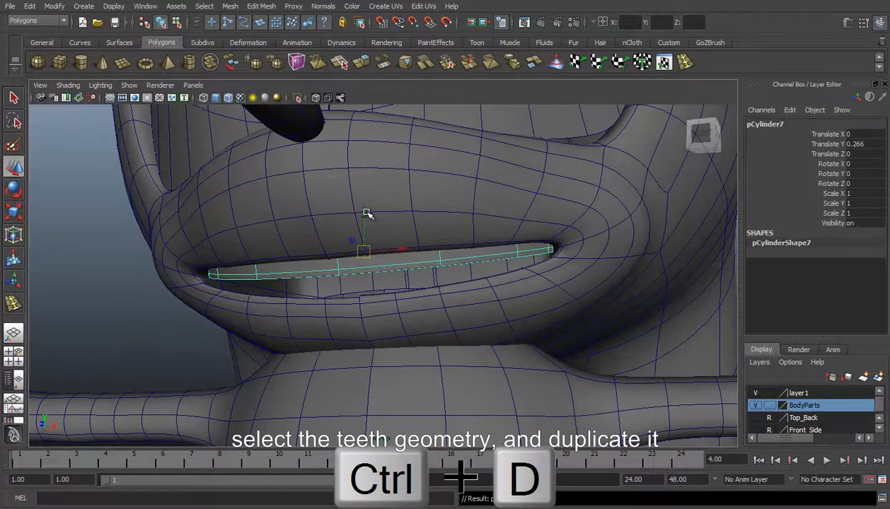
drag(367, 223, 369, 253)
alt+drag(408, 280, 387, 289)
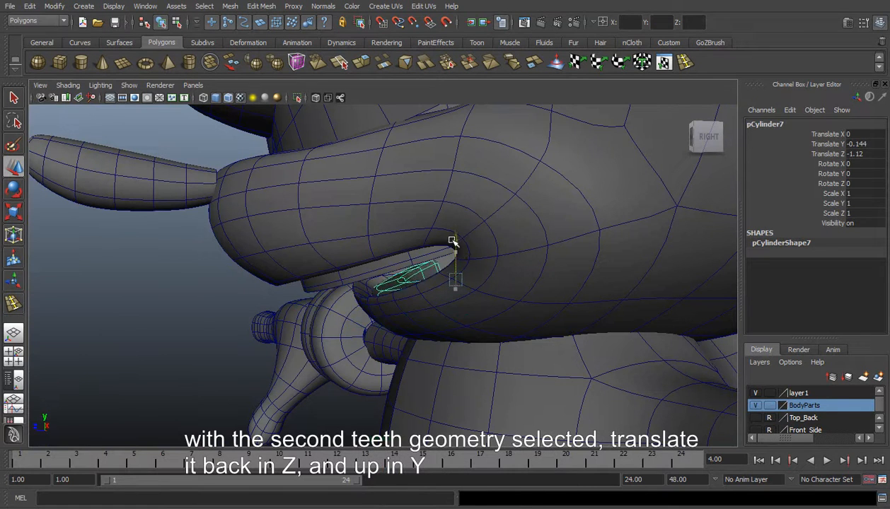
alt+drag(412, 260, 425, 294)
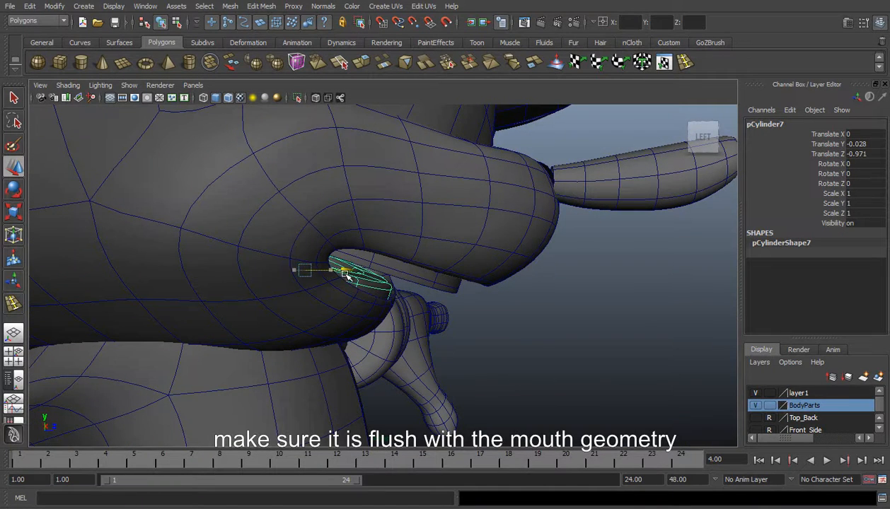
alt+drag(350, 276, 321, 327)
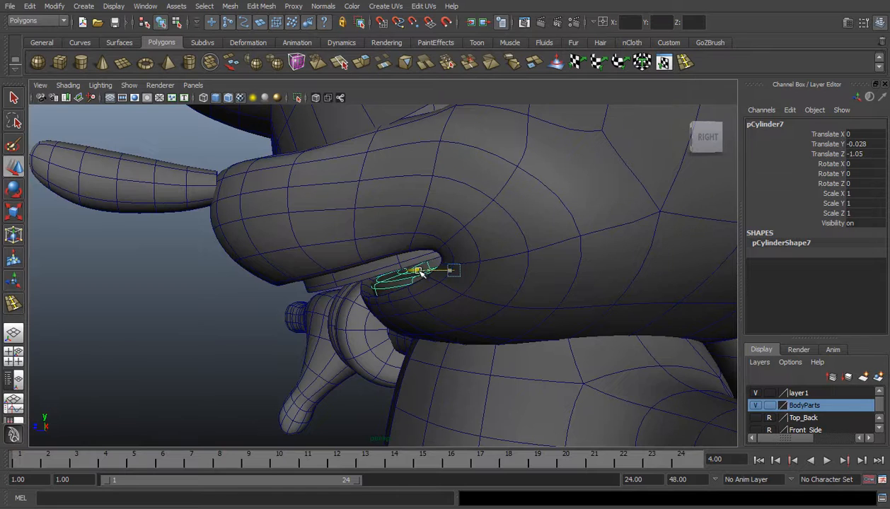
alt+drag(419, 272, 408, 270)
alt+drag(448, 265, 353, 271)
Freeze the transformations of the upper and lower teeth together and delete their history
click(359, 266)
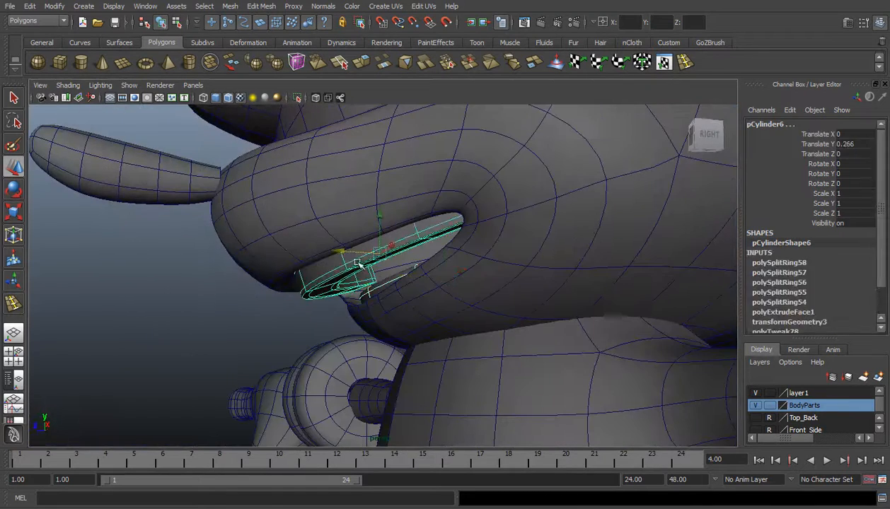
click(54, 5)
click(78, 47)
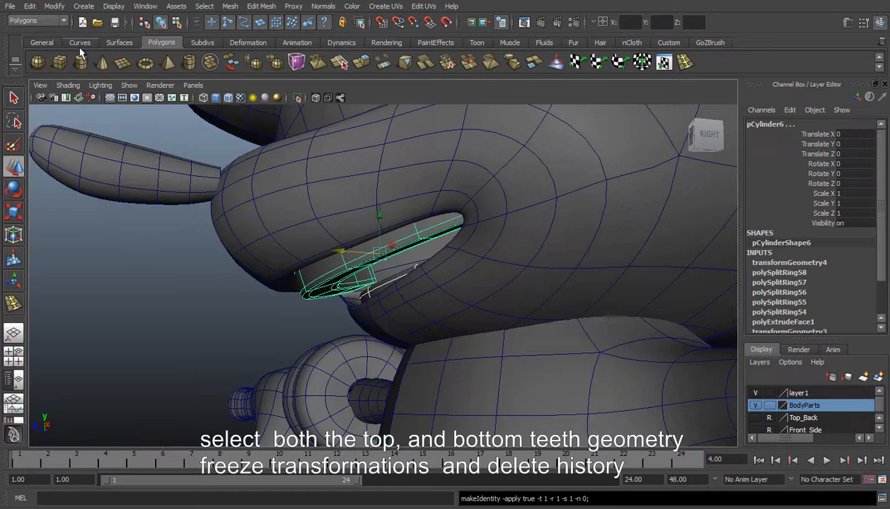
click(30, 6)
mouse_move(82, 139)
click(196, 146)
alt+drag(197, 147, 385, 303)
Deselect the teeth and turn off the wireframe-on-shaded display to view the plain shaded character
click(614, 255)
alt+drag(441, 233, 429, 242)
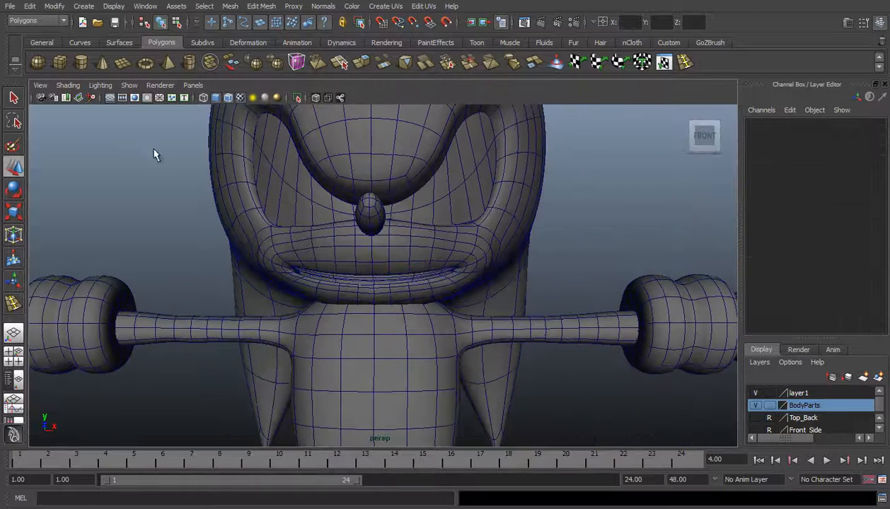
click(68, 85)
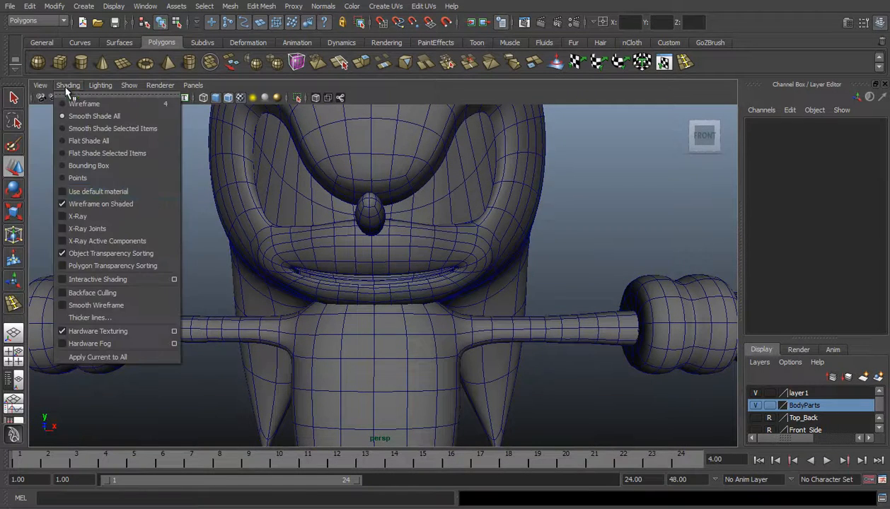
click(111, 203)
alt+drag(420, 258, 550, 302)
alt+right_drag(550, 302, 422, 304)
scroll(420, 293, up, 3)
alt+middle_drag(390, 292, 373, 121)
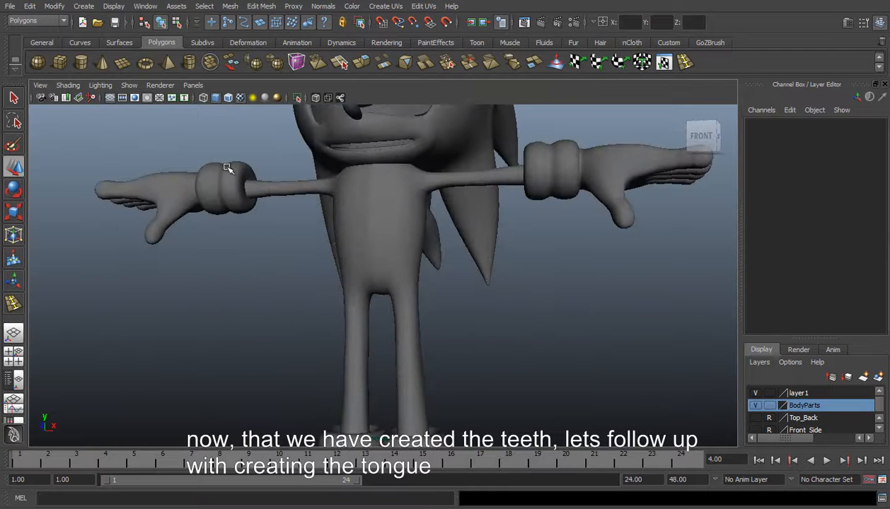
Create a polygon cube in the top view and move it in front of the character to about 10.5 in Z
key(space)
drag(160, 246, 116, 247)
click(59, 63)
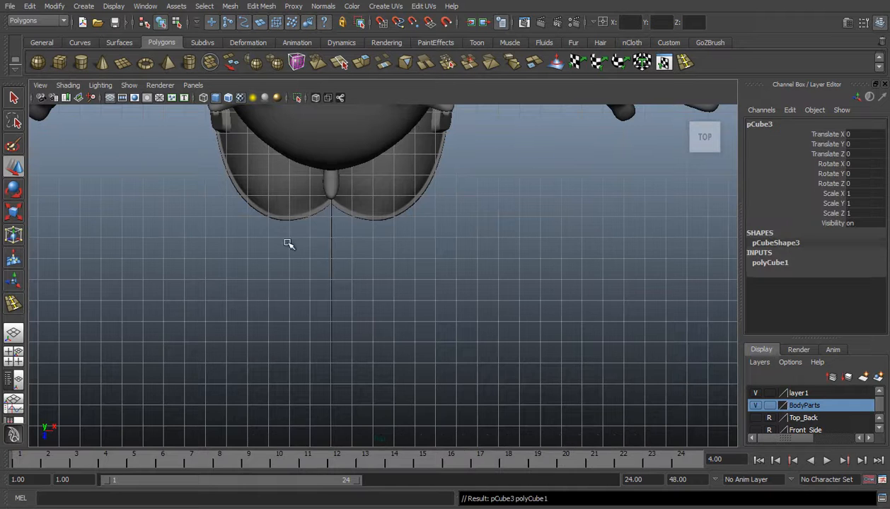
scroll(290, 244, down, 2)
key(w)
drag(352, 165, 348, 309)
scroll(369, 298, up, 4)
Set the cube's width subdivisions to 4
key(r)
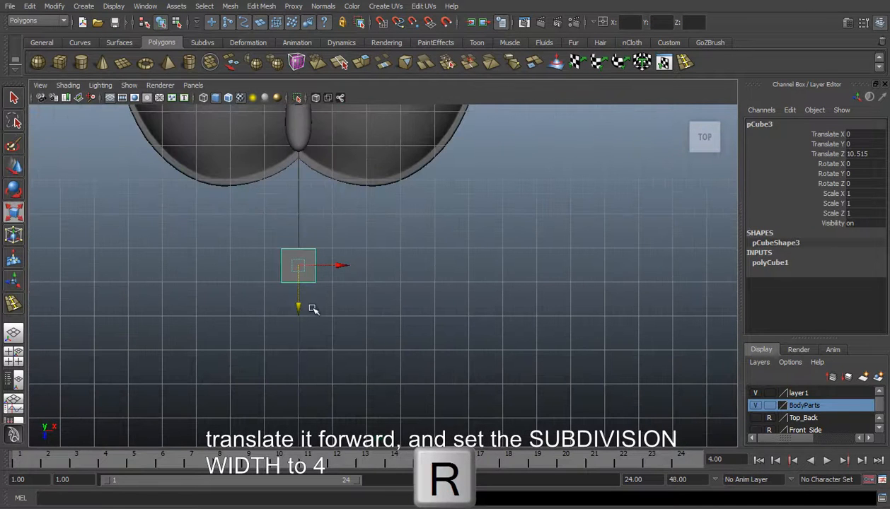
click(771, 262)
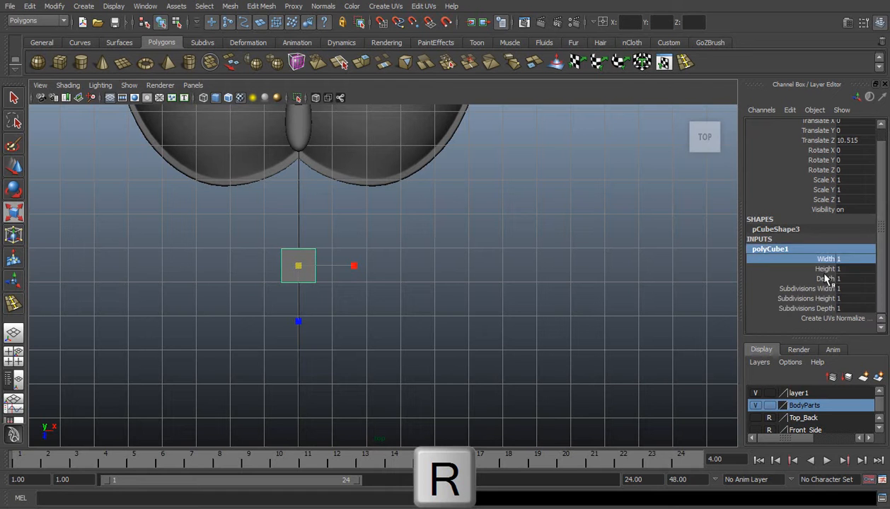
click(824, 278)
key(ctrl+z)
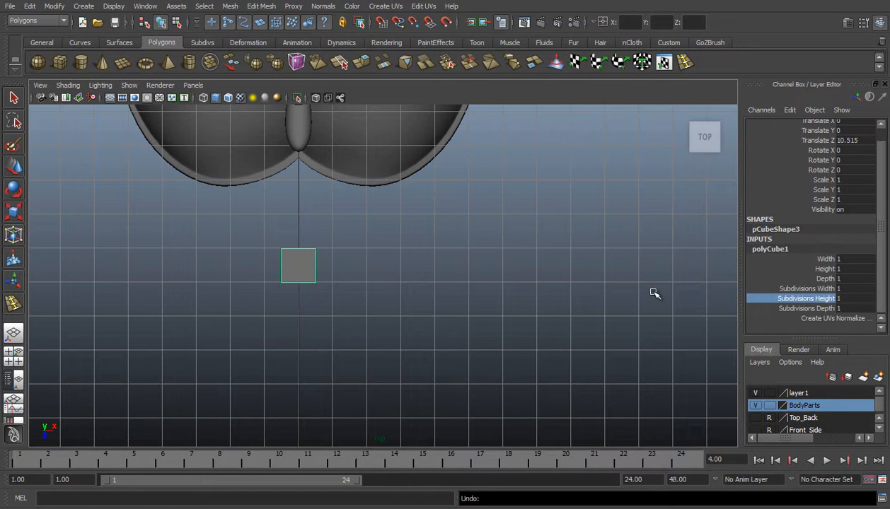
click(820, 289)
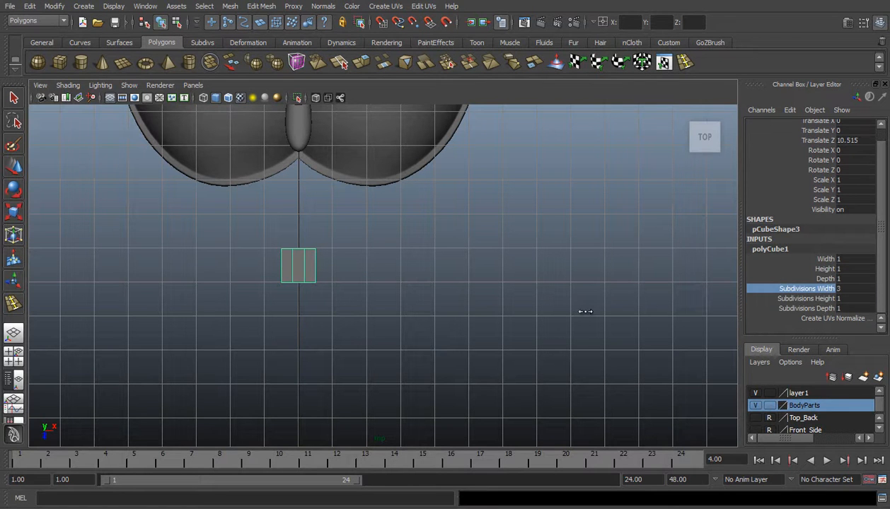
alt+middle_drag(366, 296, 424, 294)
scroll(407, 296, up, 3)
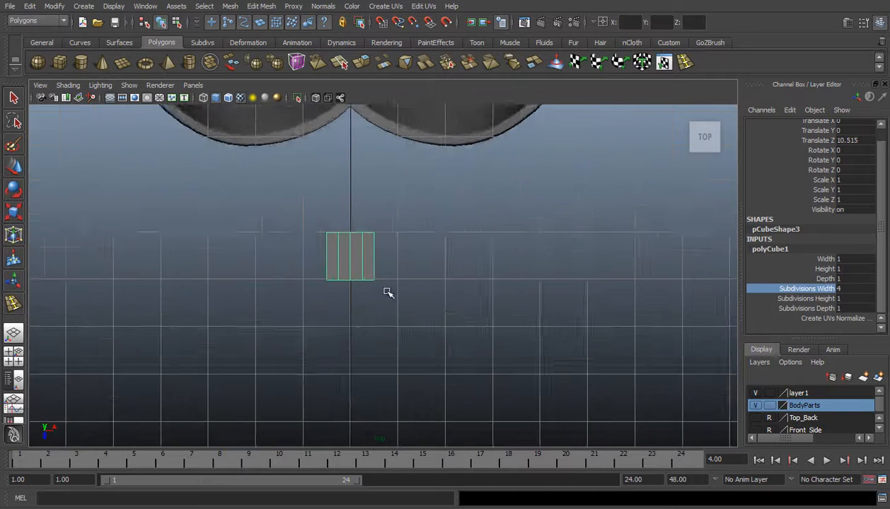
Lengthen the cube by scaling it to about 1.83 in Z
right_drag(336, 251, 387, 238)
key(w)
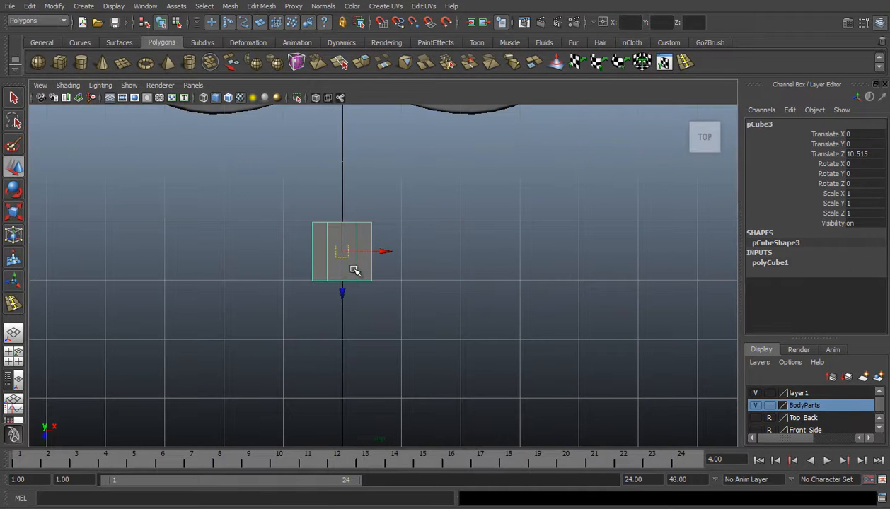
key(r)
drag(341, 307, 354, 339)
Move the inner vertices at the cube's front end forward to form a rounded tongue tip
right_drag(352, 290, 322, 293)
drag(332, 291, 345, 318)
key(w)
drag(342, 350, 342, 364)
drag(321, 295, 360, 313)
drag(344, 346, 344, 356)
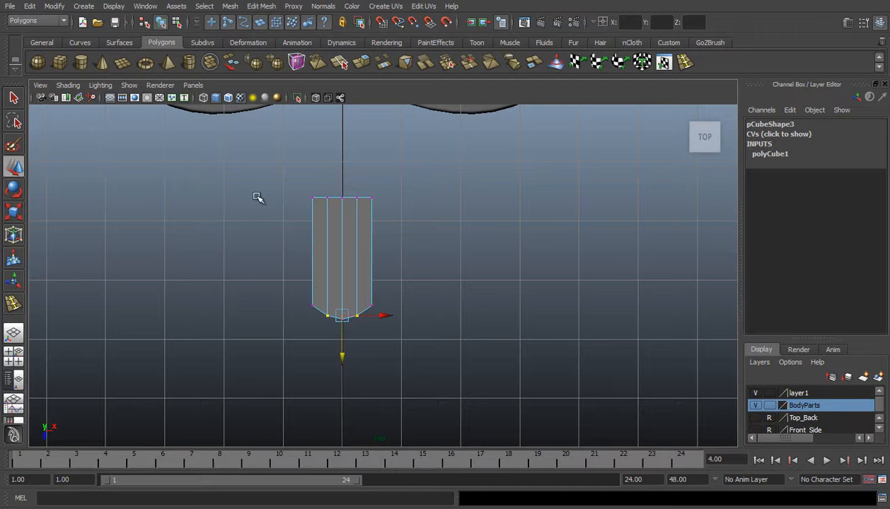
Scale the vertices at the back of the tongue outward in X to widen its base
drag(275, 184, 401, 217)
key(r)
drag(344, 203, 361, 206)
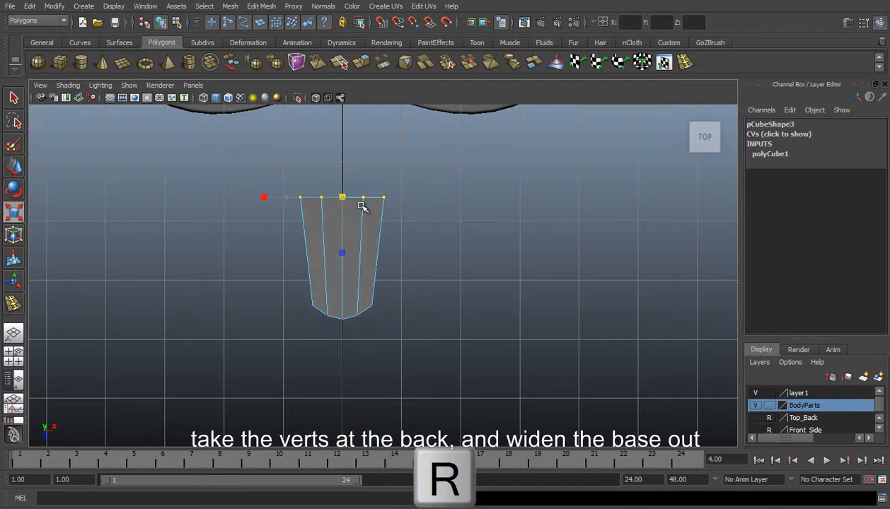
Return to the perspective view and flatten the whole tongue to about 0.36 scale in Y
click(14, 334)
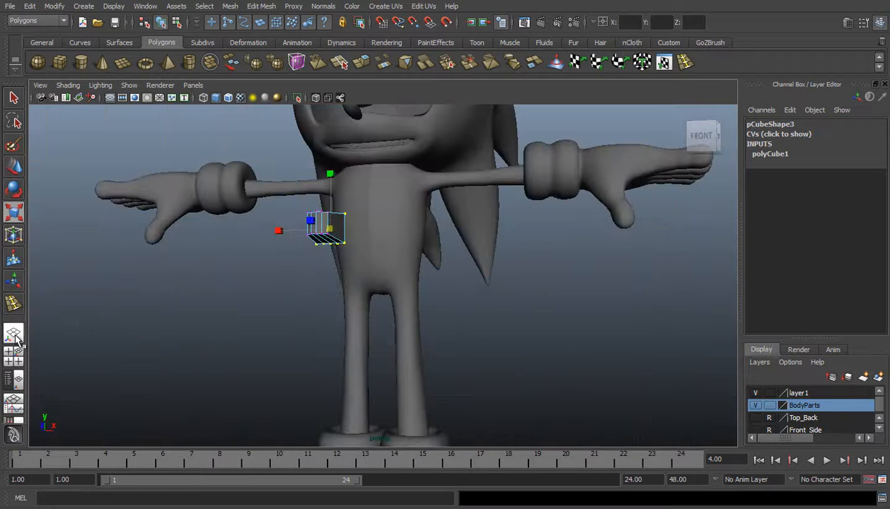
alt+drag(318, 269, 234, 302)
right_drag(194, 296, 207, 278)
click(196, 283)
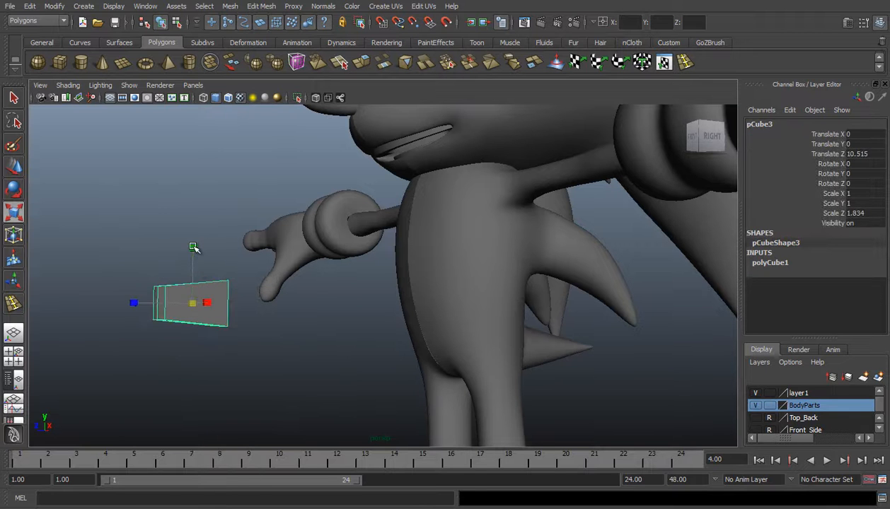
key(r)
drag(193, 249, 195, 284)
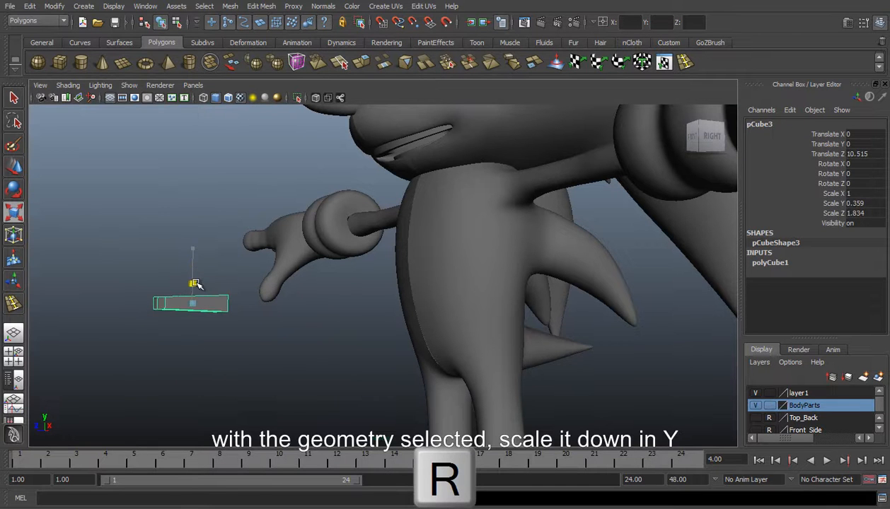
Insert a horizontal edge loop around the tongue's sides at mid-height and scale it slightly outward uniformly
alt+right_drag(195, 278, 226, 271)
alt+middle_drag(227, 271, 344, 275)
alt+drag(343, 274, 394, 307)
click(680, 62)
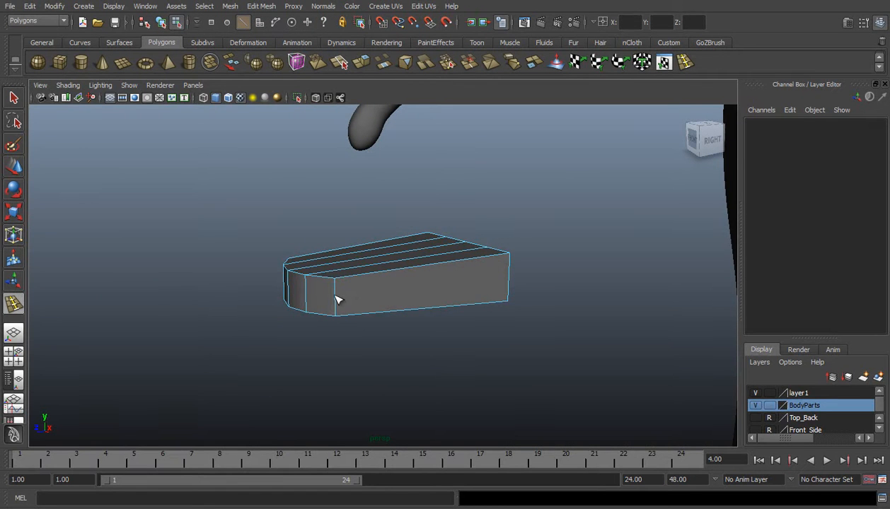
click(336, 300)
key(r)
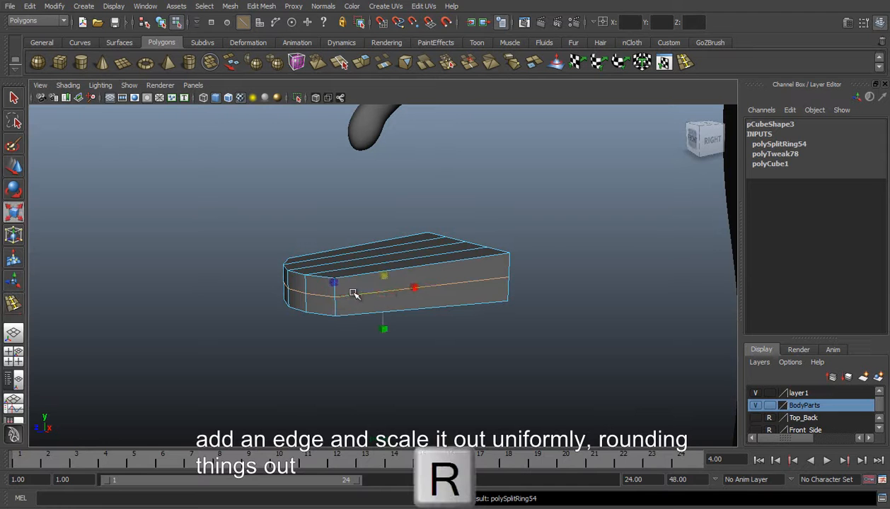
drag(385, 278, 391, 278)
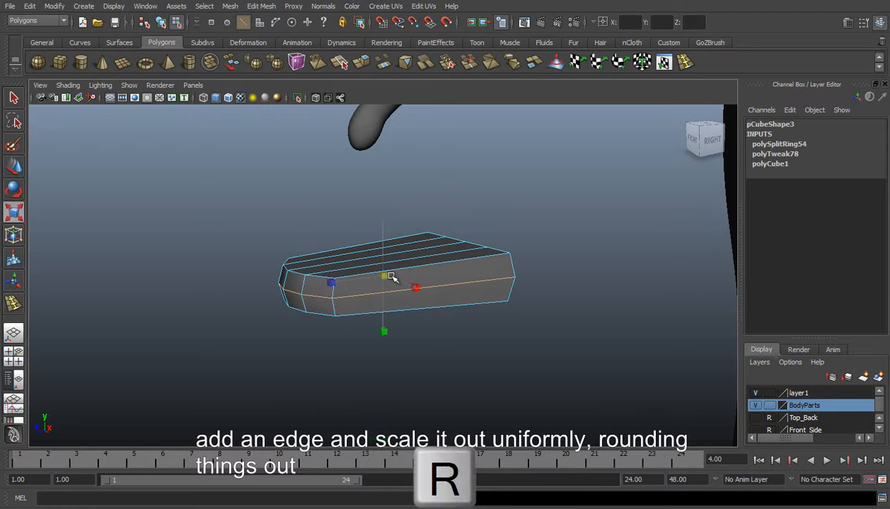
Select only the faces at the back end of the tongue and delete them
right_drag(421, 258, 469, 242)
drag(393, 229, 316, 257)
mouse_move(494, 271)
right_down()
mouse_move(456, 284)
mouse_move(484, 286)
right_up()
click(422, 275)
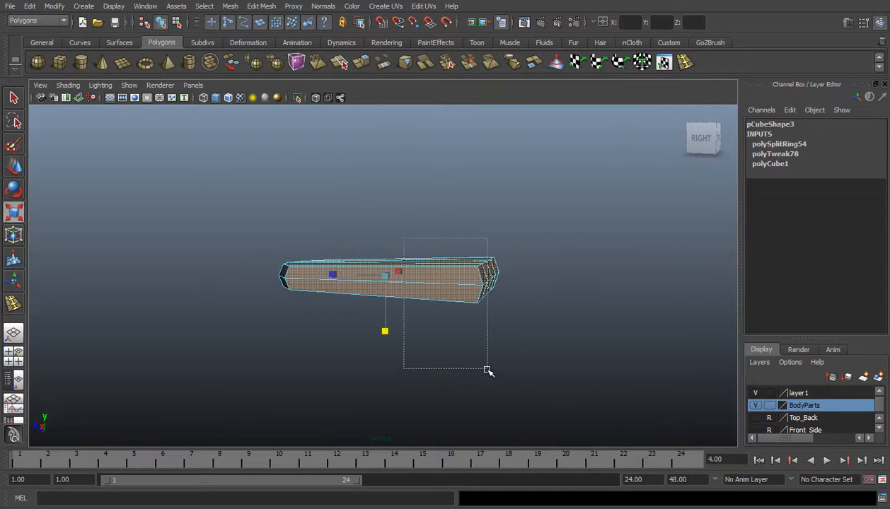
ctrl+drag(452, 319, 467, 350)
key(ctrl+z)
ctrl+drag(374, 247, 426, 341)
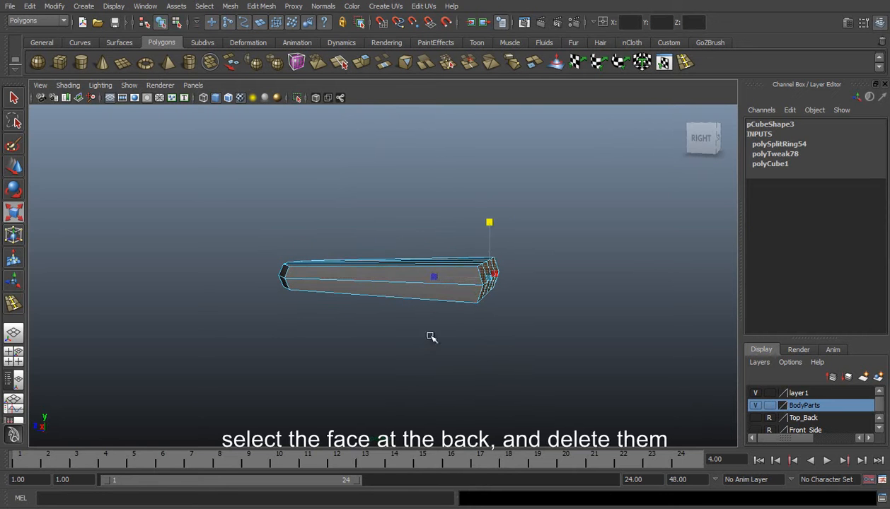
key(Delete)
Move the centre edge on top of the tongue down and the two neighbouring edges up to form a groove
alt+drag(373, 276, 544, 280)
right_drag(387, 250, 391, 233)
key(w)
click(384, 258)
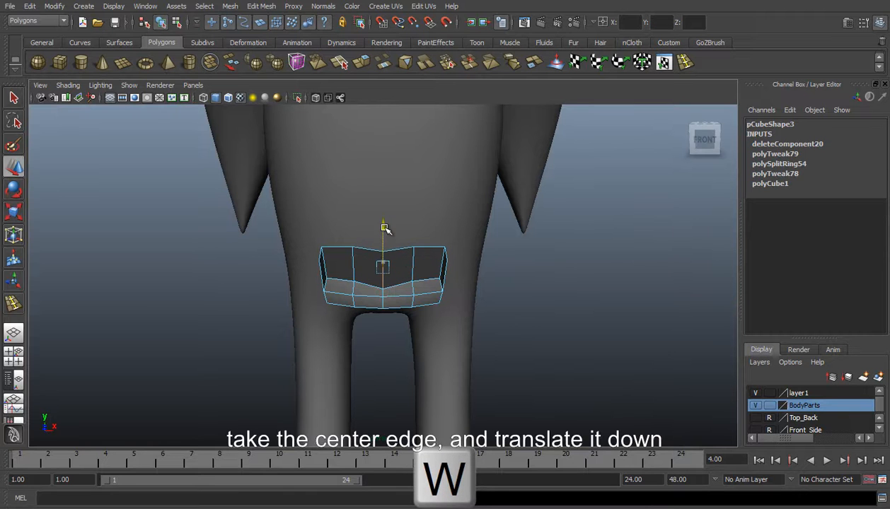
click(354, 263)
shift+click(413, 261)
drag(383, 222, 383, 215)
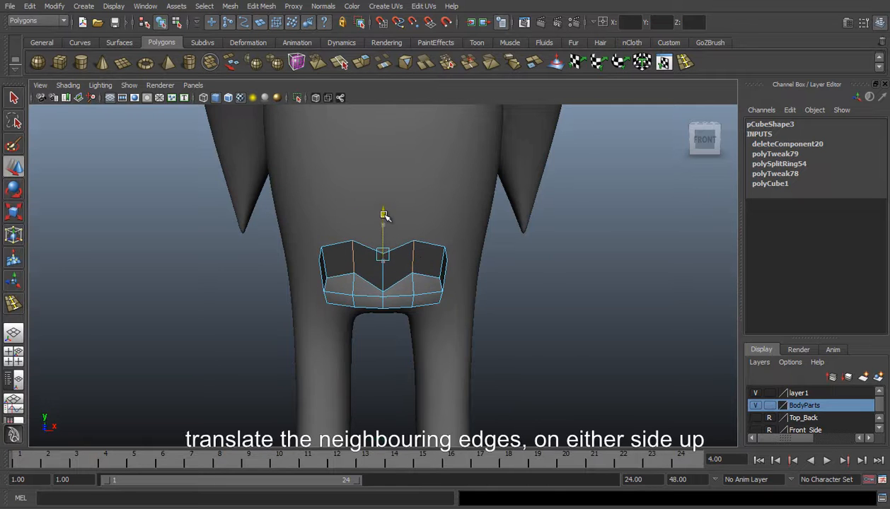
Shape the tongue's underside, moving the edges on either side of its centre edge down to round it off
alt+drag(402, 303, 384, 281)
click(382, 284)
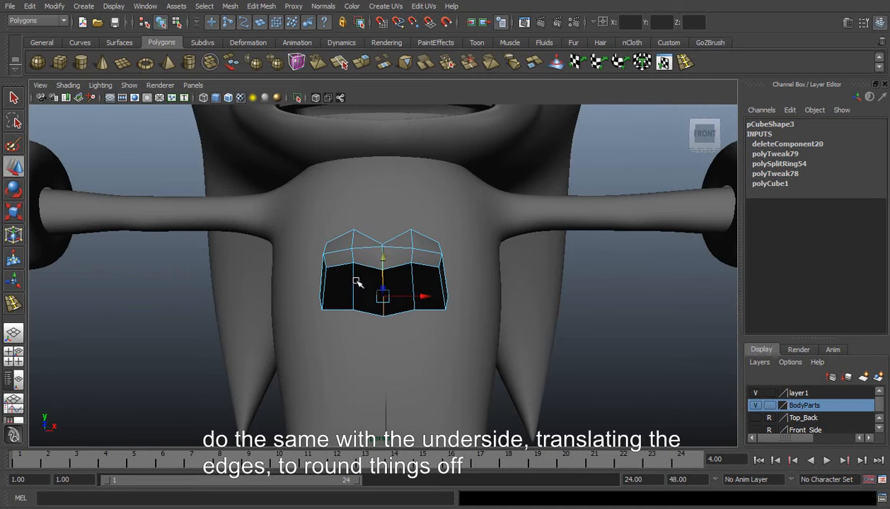
click(384, 247)
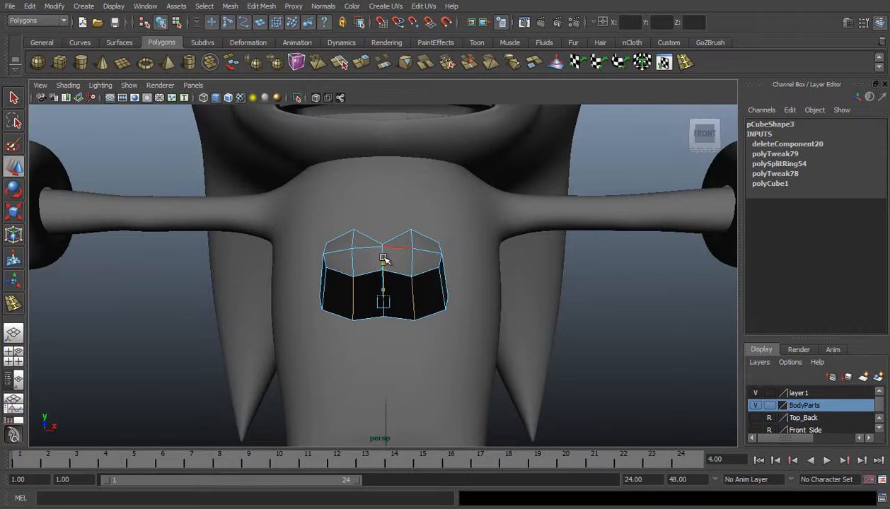
Adjust the centre vertices at the tongue's front end along its length to give the tip a rounder outline
alt+drag(434, 244, 446, 363)
right_drag(389, 340, 341, 331)
click(377, 373)
alt+drag(375, 392, 453, 365)
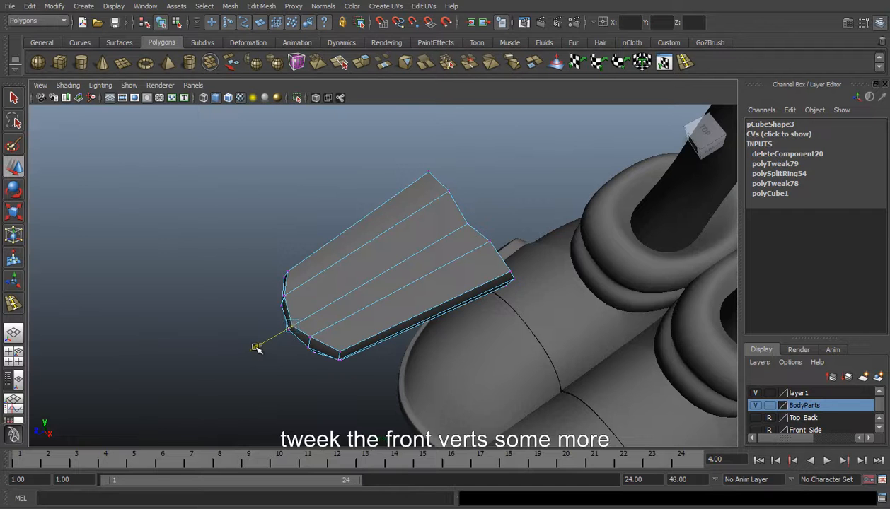
key(space)
drag(333, 301, 308, 298)
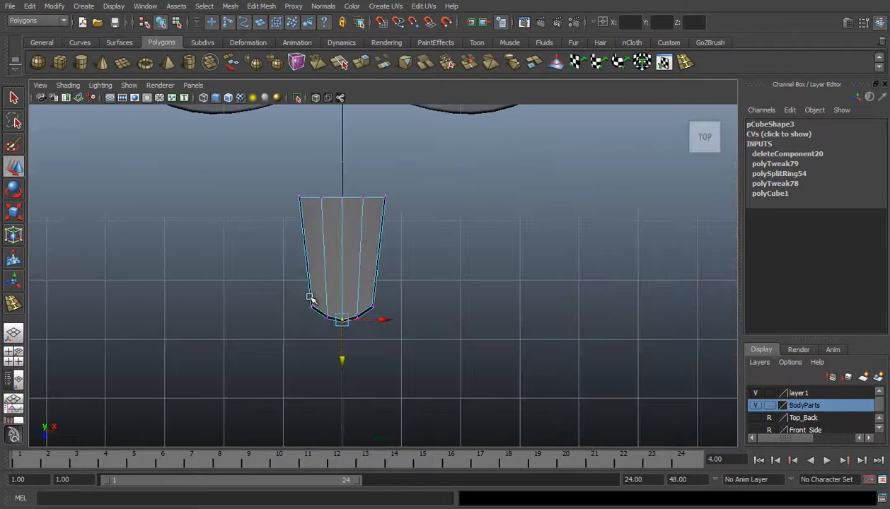
scroll(377, 356, up, 2)
drag(310, 330, 330, 382)
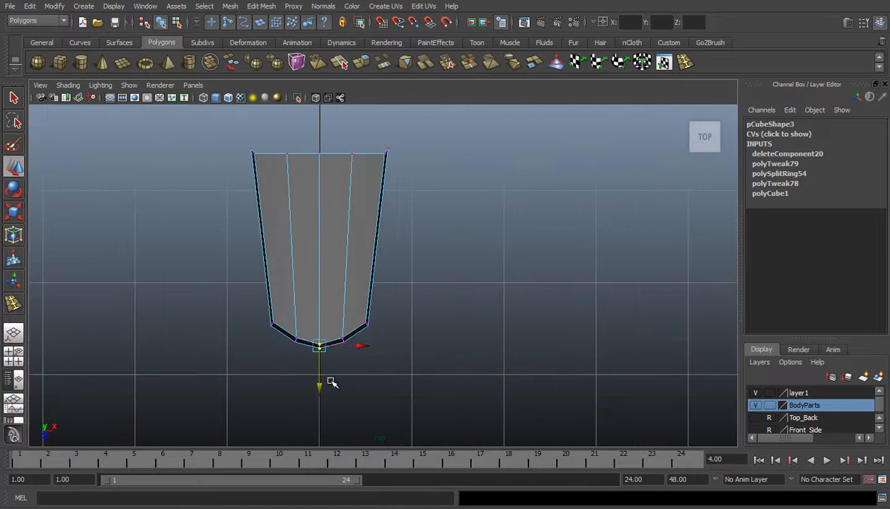
Select the whole tongue as an object, turn on its smooth mesh preview and return to the perspective view
right_drag(316, 271, 353, 253)
click(353, 252)
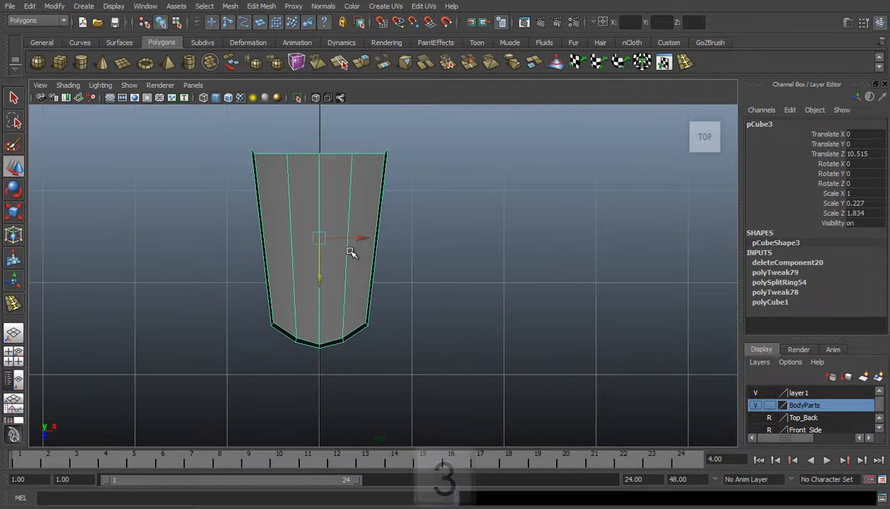
key(3)
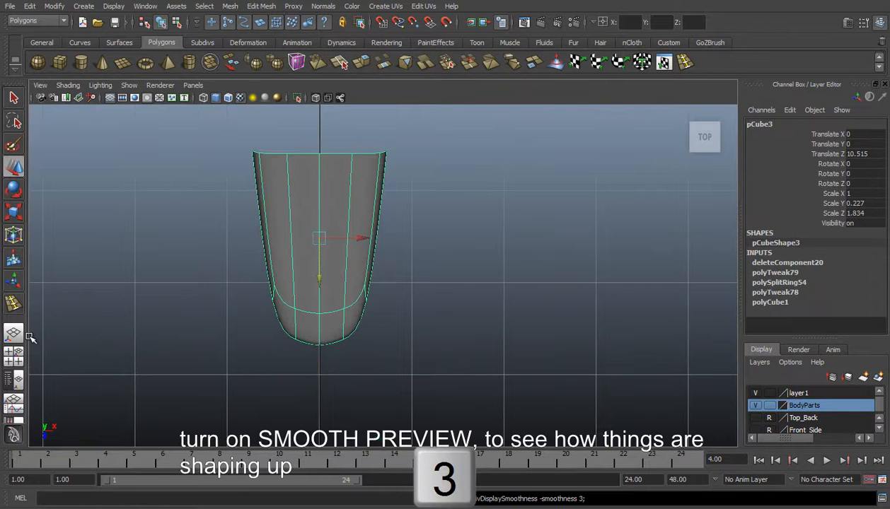
click(9, 336)
alt+drag(202, 312, 333, 301)
Select the vertices at the tongue's base and scale them up vertically
right_drag(413, 278, 412, 230)
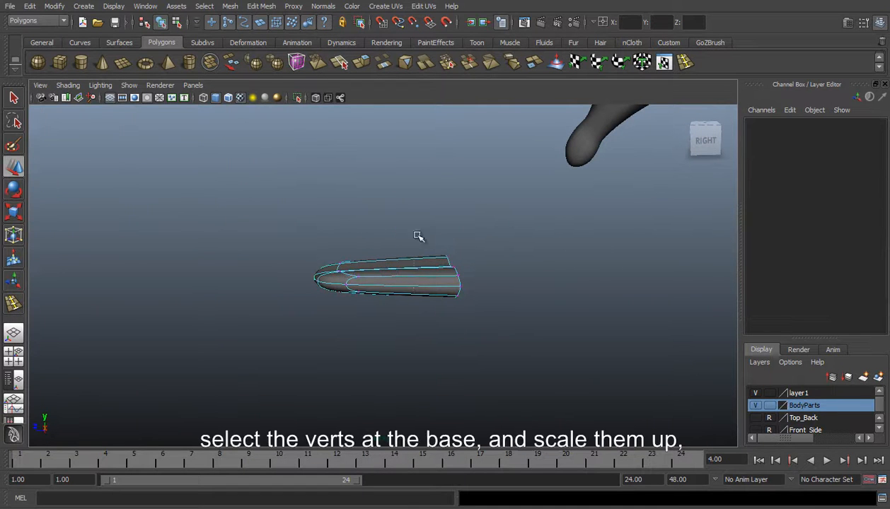
drag(438, 249, 464, 292)
key(r)
drag(454, 216, 453, 191)
Turn off the tongue's smooth preview and insert three crosswise edge loops spaced along its length
alt+drag(358, 289, 378, 277)
right_drag(379, 275, 417, 261)
key(0)
alt+drag(339, 303, 384, 325)
click(683, 63)
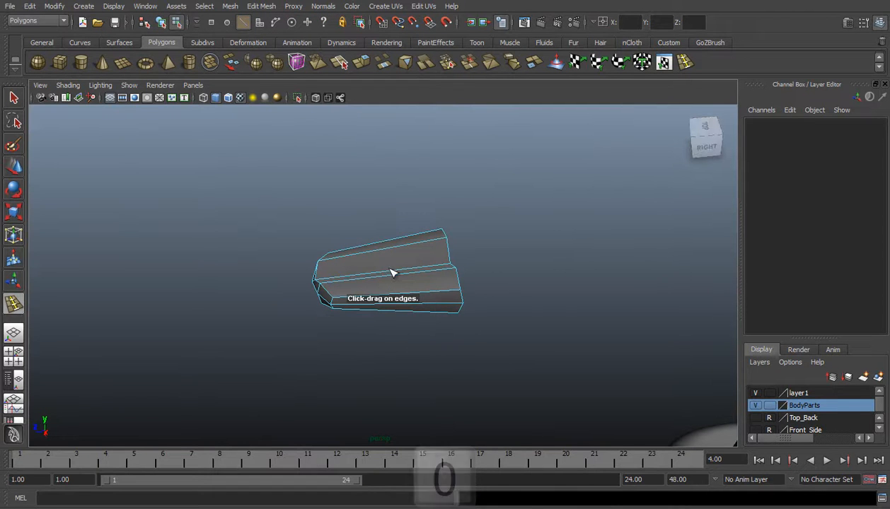
drag(389, 275, 351, 280)
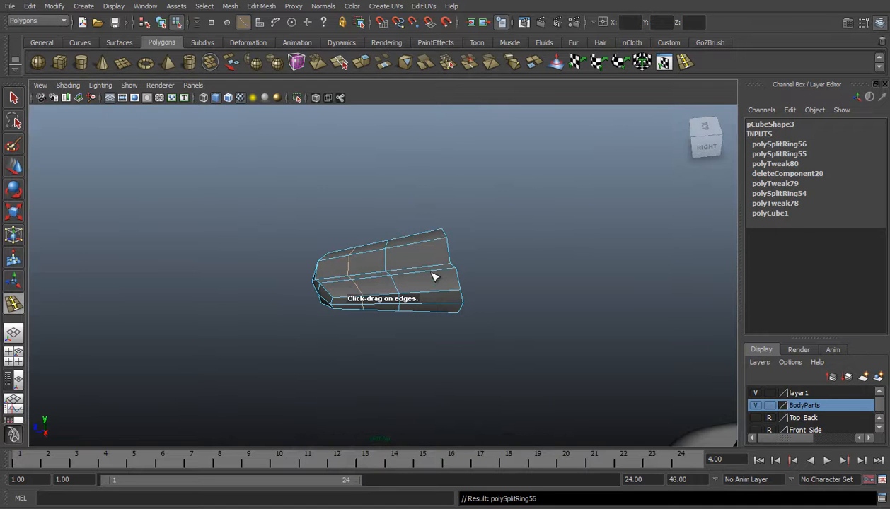
drag(423, 273, 422, 266)
Select the whole tongue object and set its Translate Z to 0
key(w)
right_drag(403, 262, 453, 244)
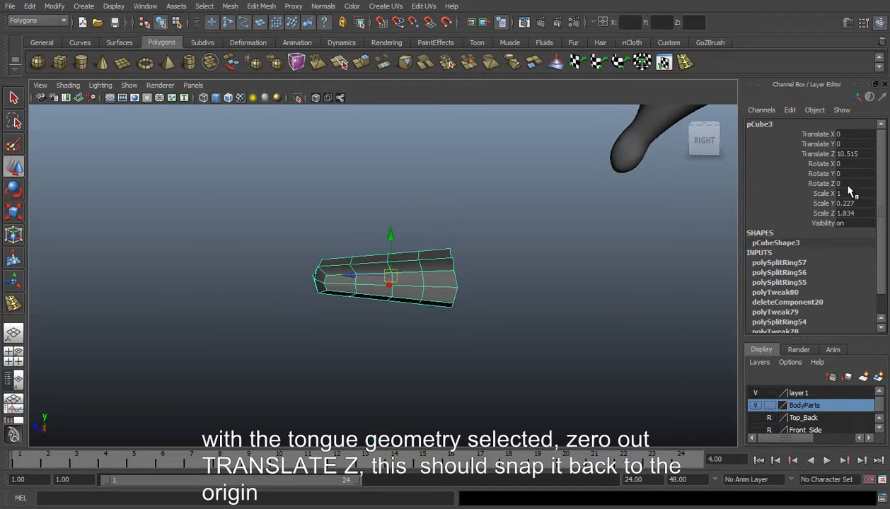
double_click(848, 154)
text(0)
key(Return)
Move the tongue up and forward into the mouth, to about Translate Y 5.684 and Translate Z 1.038
mouse_move(433, 271)
alt+mouse_down()
mouse_move(391, 272)
mouse_move(428, 263)
alt+mouse_up()
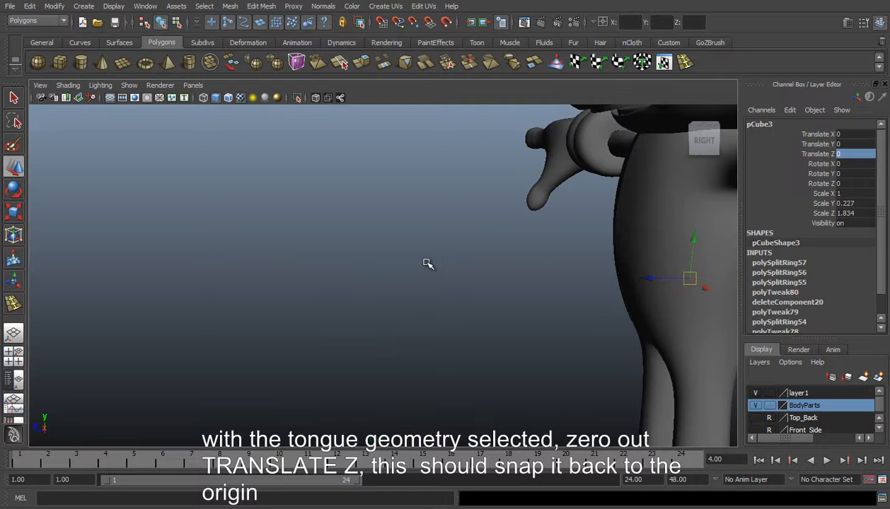
alt+drag(592, 232, 594, 129)
drag(550, 168, 535, 167)
key(f)
scroll(426, 183, down, 5)
alt+drag(389, 233, 463, 216)
alt+drag(356, 243, 357, 222)
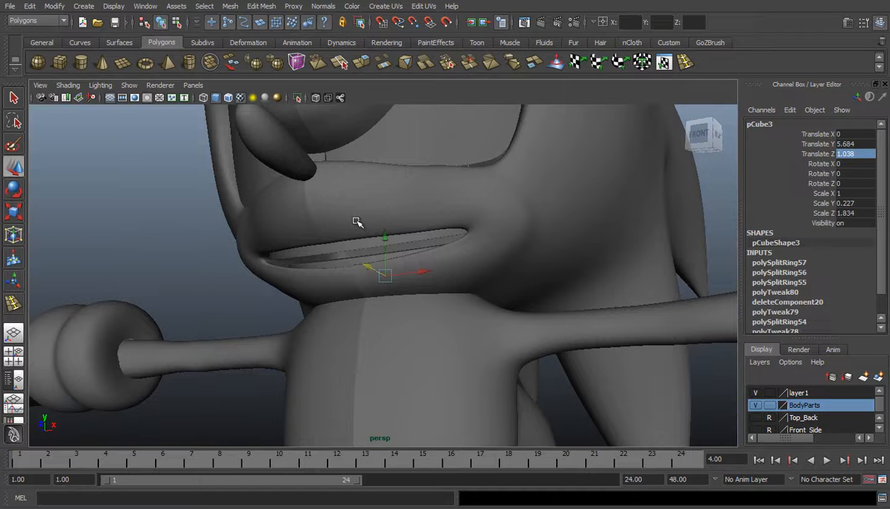
Turn on X-Ray and Wireframe on Shaded display in the perspective view
click(69, 86)
click(92, 215)
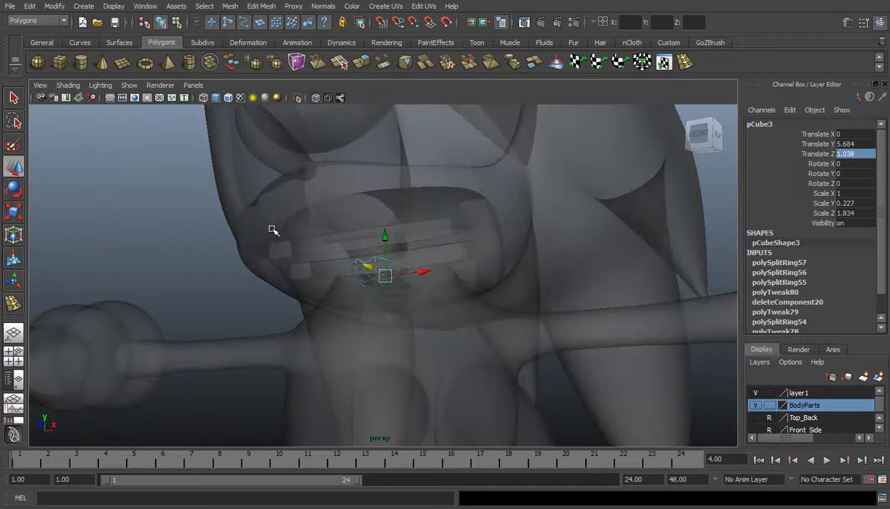
mouse_move(321, 283)
alt+mouse_down()
mouse_move(268, 302)
mouse_move(249, 276)
alt+mouse_up()
click(71, 86)
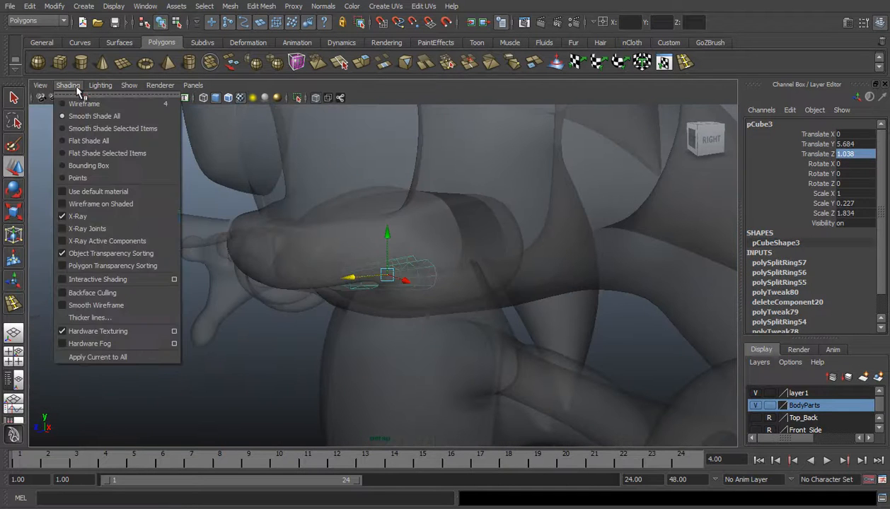
click(100, 203)
Scale the tongue up in the top view to about 1.479 in X, 0.296 in Y and 2.393 in Z
alt+drag(335, 289, 367, 329)
key(space)
drag(332, 282, 343, 267)
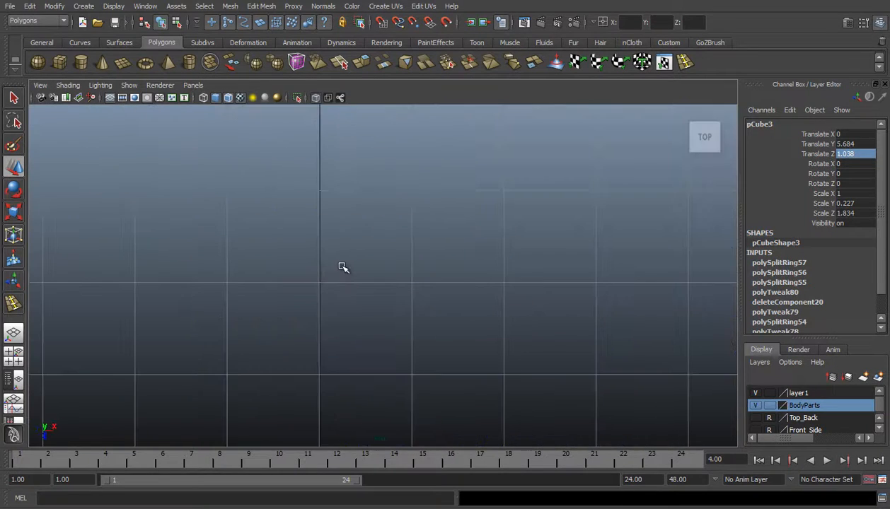
key(f)
scroll(358, 270, down, 8)
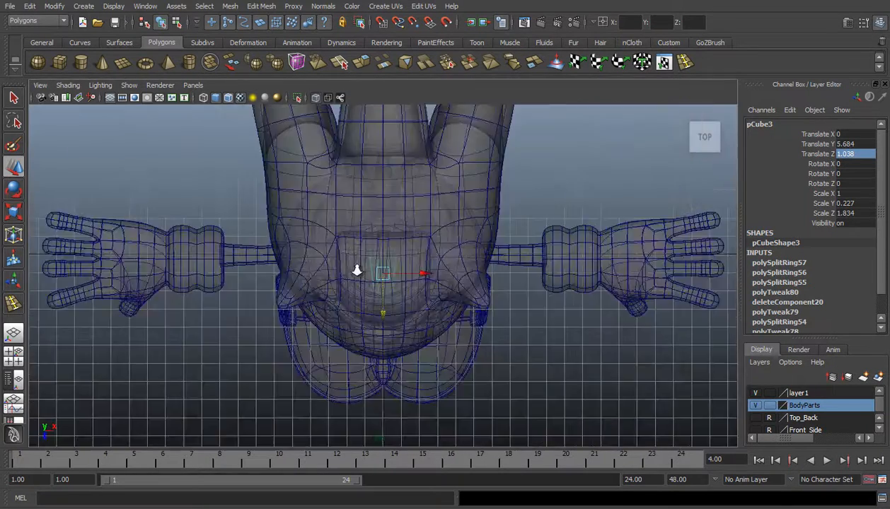
scroll(415, 300, up, 3)
key(r)
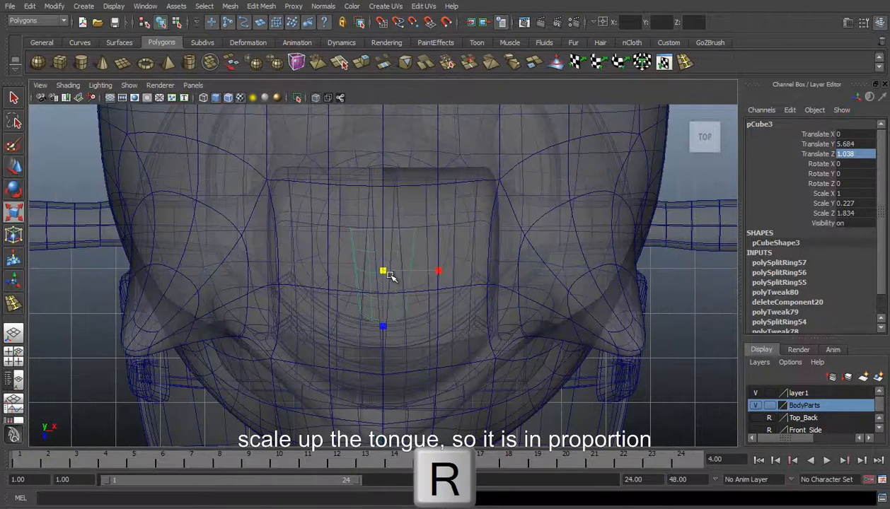
drag(384, 272, 407, 267)
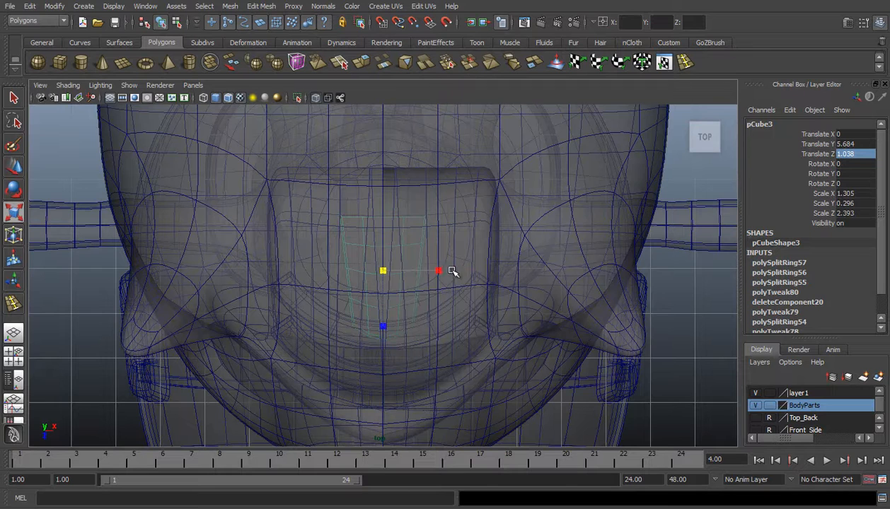
Return to the perspective view and turn off its X-Ray display
click(15, 338)
alt+drag(319, 300, 397, 244)
click(67, 87)
click(78, 212)
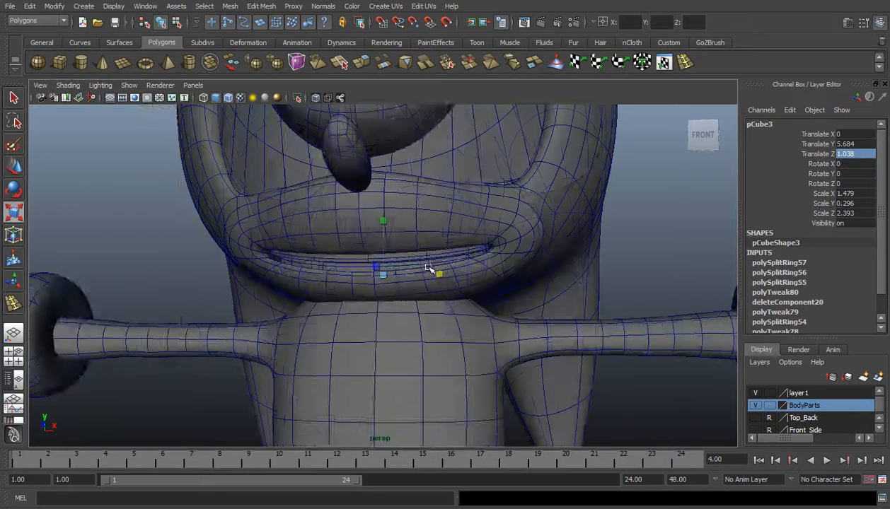
Move the tongue to about Translate Y 6.13 and Translate Z 0.659, and adjust its scale to fit the mouth
alt+right_drag(288, 249, 398, 260)
alt+drag(397, 260, 276, 260)
key(w)
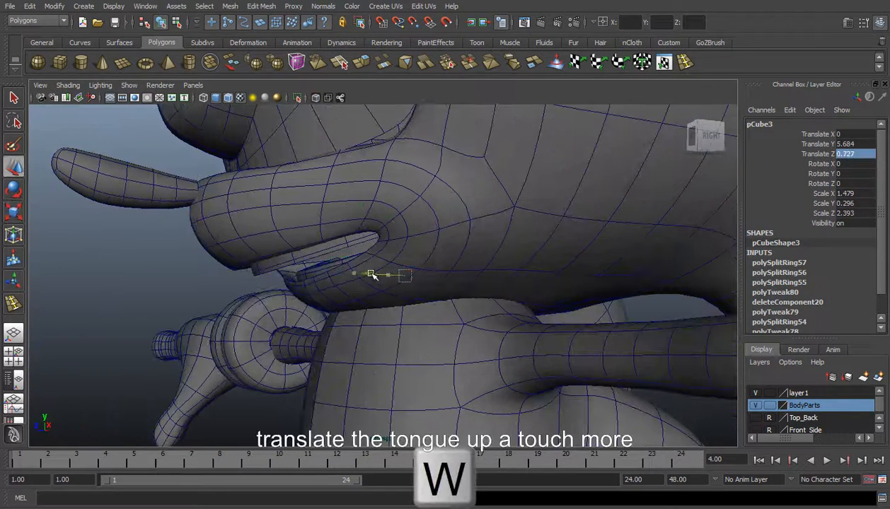
mouse_move(407, 234)
mouse_down()
mouse_move(406, 209)
mouse_move(407, 218)
mouse_up()
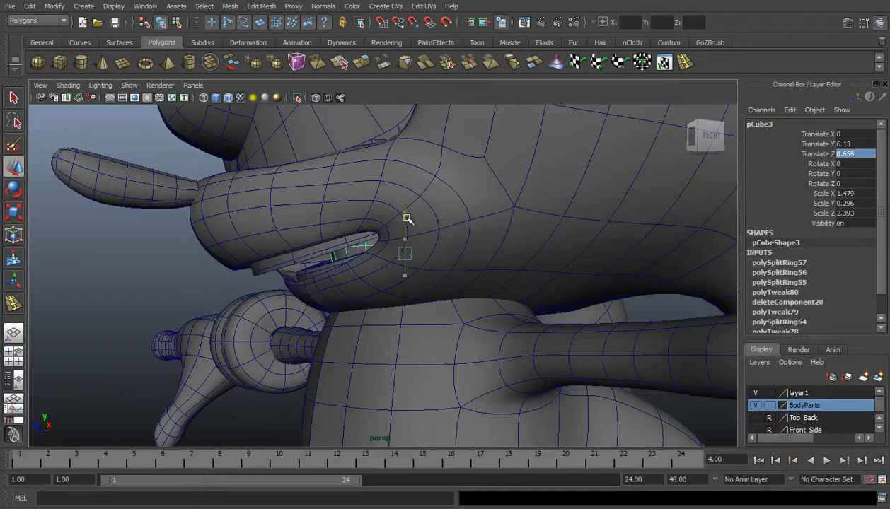
alt+drag(359, 247, 429, 238)
alt+drag(442, 233, 447, 224)
key(r)
drag(440, 265, 307, 269)
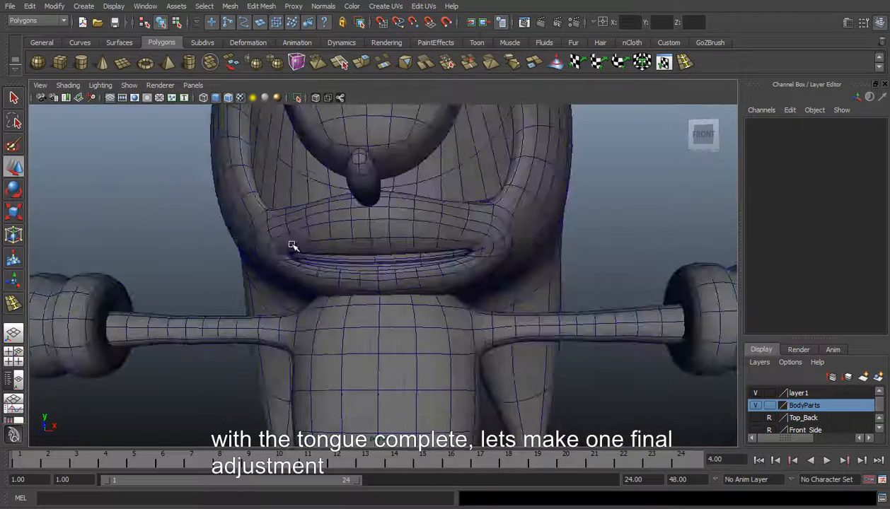
Select the head mesh, turn off its smooth preview and isolate it in the perspective view
alt+drag(290, 246, 465, 223)
click(413, 259)
key(0)
scroll(454, 249, up, 5)
right_drag(465, 222, 518, 205)
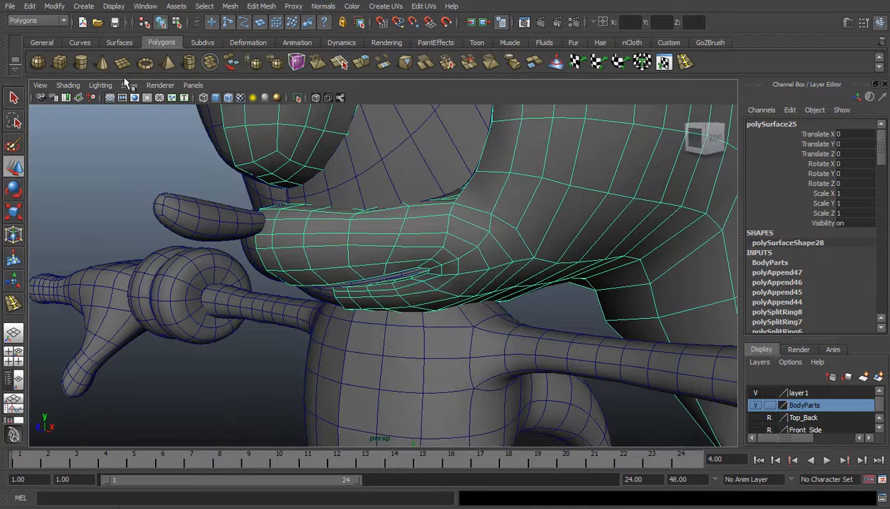
click(129, 85)
mouse_move(170, 110)
click(255, 115)
Select the strip of head faces bordering the muzzle, from below the eye opening down to beneath the jaw
alt+drag(447, 228, 546, 213)
right_drag(546, 213, 494, 203)
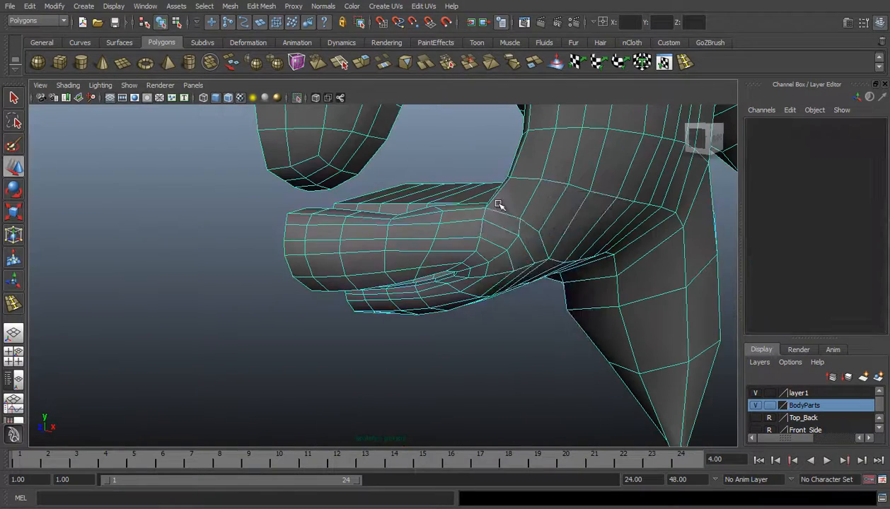
alt+drag(493, 203, 540, 204)
click(535, 201)
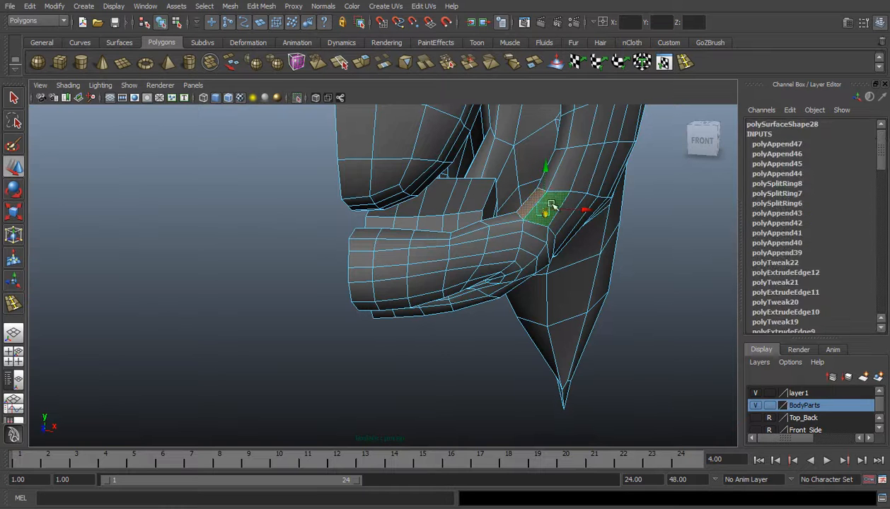
shift+click(550, 178)
alt+drag(554, 187, 487, 165)
shift+click(513, 244)
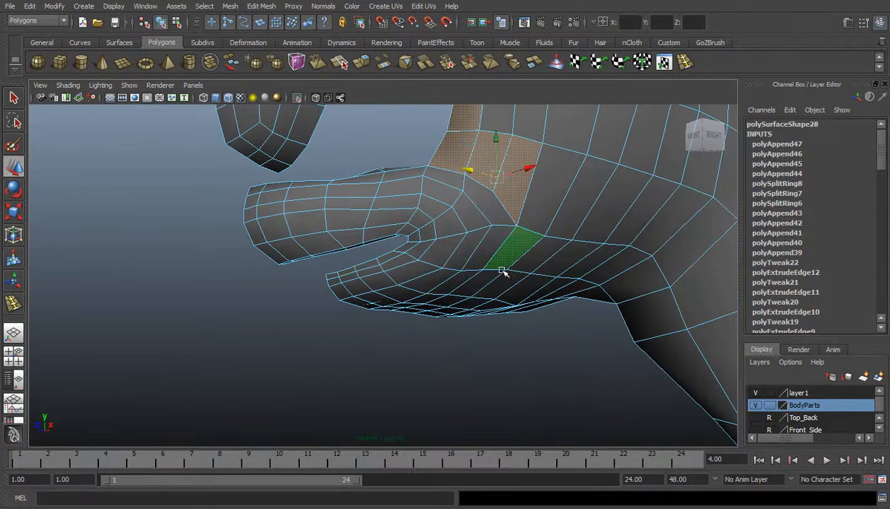
shift+click(483, 278)
alt+drag(483, 279, 537, 343)
shift+click(452, 295)
Use the Paint Selection Tool to add the faces behind the muzzle and under the head to the face selection
click(29, 6)
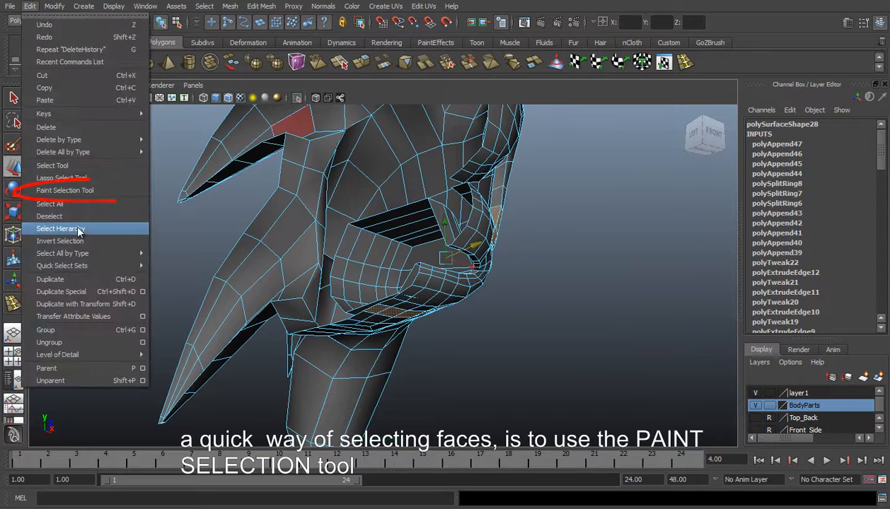
click(77, 190)
alt+drag(464, 242, 286, 273)
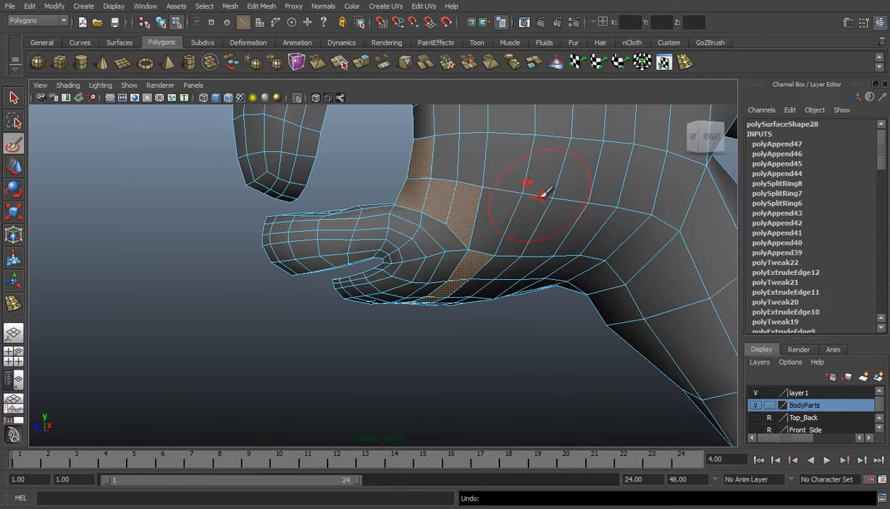
right_drag(539, 198, 546, 227)
mouse_move(488, 205)
mouse_down()
mouse_move(622, 247)
mouse_move(496, 264)
mouse_up()
mouse_move(504, 302)
alt+mouse_down()
mouse_move(497, 204)
mouse_move(488, 242)
mouse_move(449, 302)
mouse_move(440, 300)
mouse_move(524, 341)
mouse_move(559, 380)
mouse_move(550, 350)
alt+mouse_up()
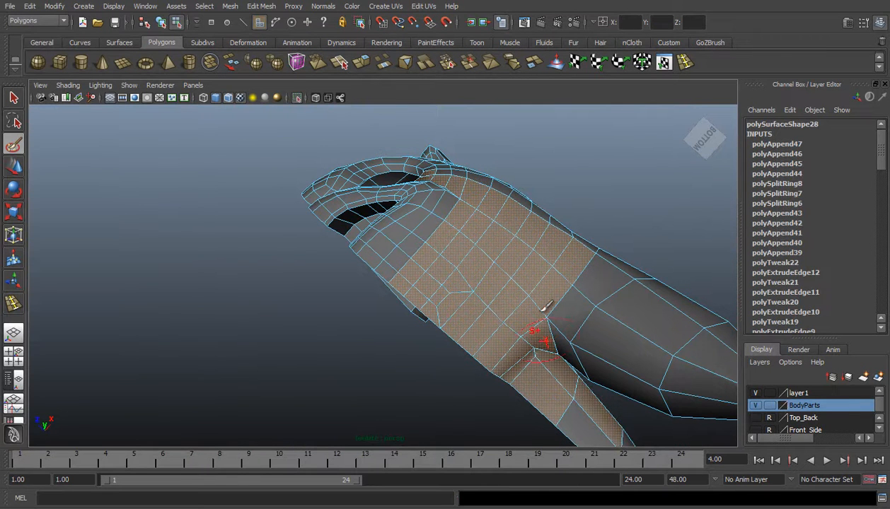
alt+drag(519, 274, 514, 246)
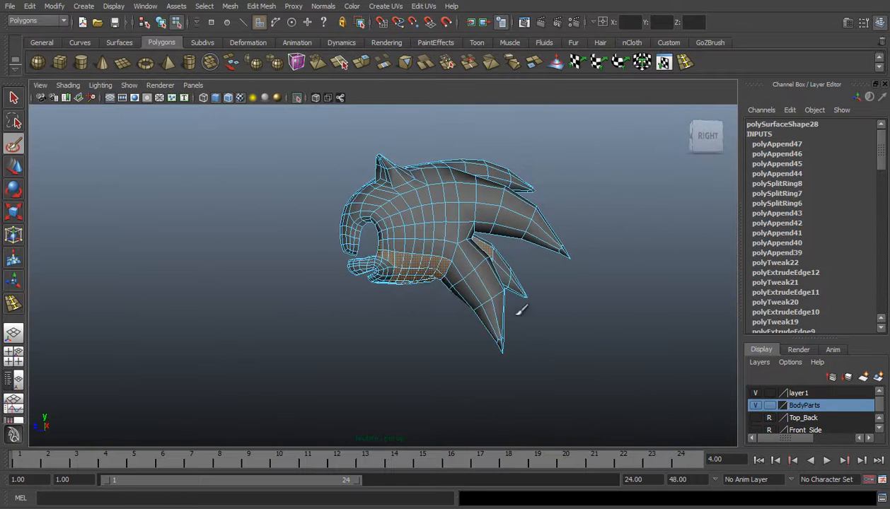
Enlarge the selection brush and paint the faces across the side of the head and the spikes into the selection
key(b)
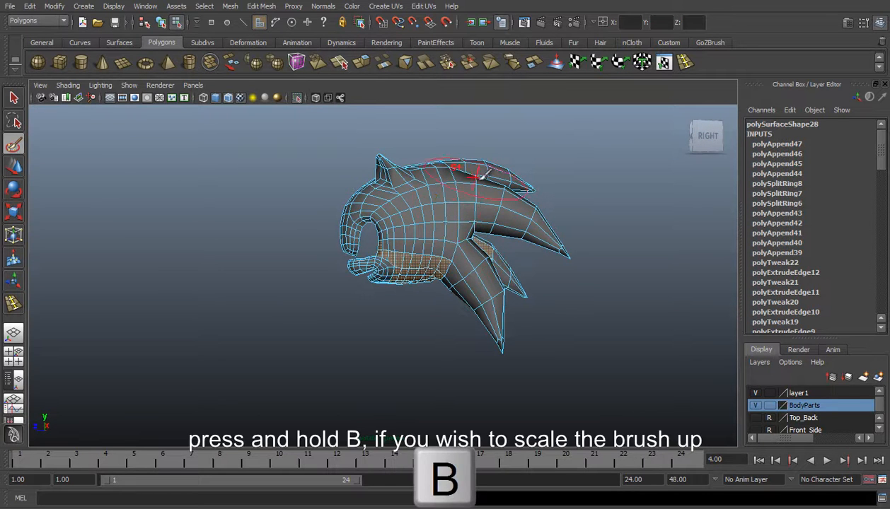
drag(463, 174, 495, 291)
mouse_move(520, 235)
mouse_down()
mouse_move(512, 182)
mouse_move(468, 268)
mouse_move(442, 234)
mouse_move(434, 261)
mouse_move(431, 188)
mouse_up()
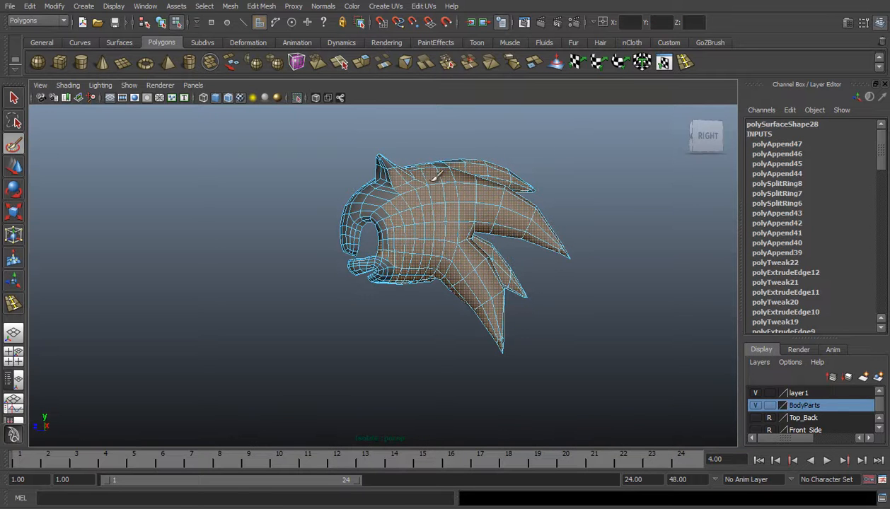
mouse_move(541, 211)
alt+mouse_down()
mouse_move(366, 218)
mouse_move(330, 335)
alt+mouse_up()
mouse_move(353, 269)
mouse_down()
mouse_move(369, 168)
mouse_move(206, 189)
mouse_move(370, 191)
mouse_move(273, 178)
mouse_move(391, 203)
mouse_move(290, 239)
mouse_up()
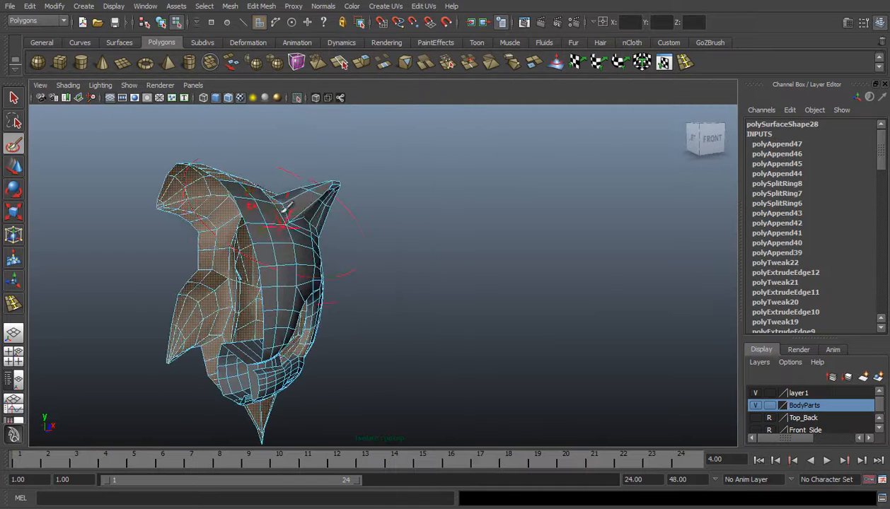
Resize the selection brush and add the remaining forehead and ear faces, leaving the muzzle faces unselected
alt+drag(255, 198, 278, 211)
alt+middle_drag(314, 273, 338, 231)
key(b)
drag(340, 228, 299, 227)
scroll(310, 221, up, 4)
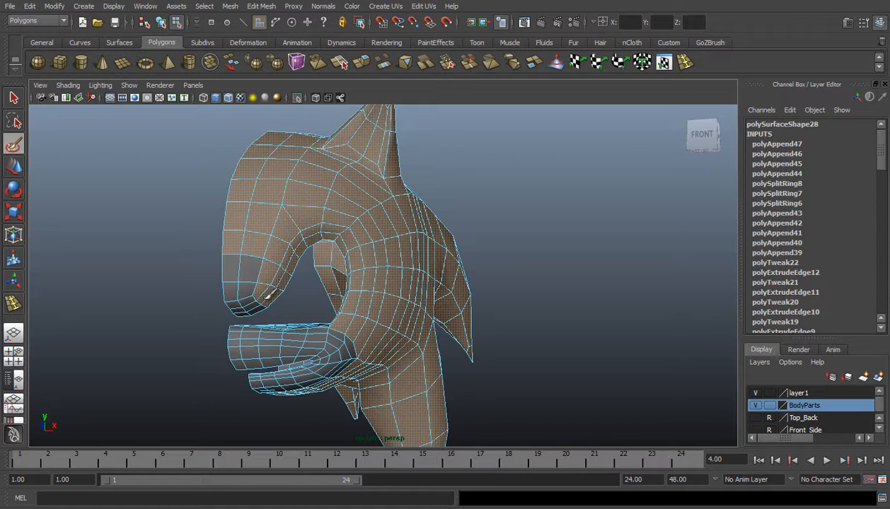
Extract the selected head faces so that they separate from the muzzle
alt+drag(232, 245, 298, 223)
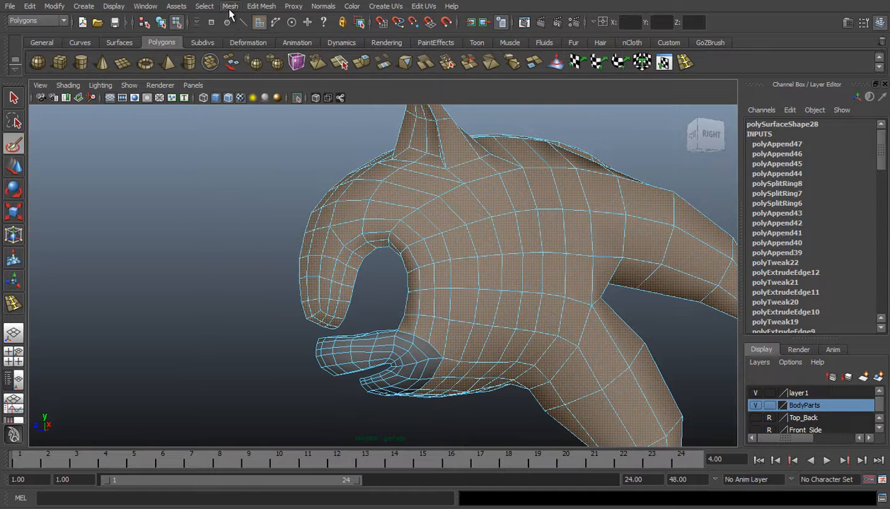
click(230, 6)
click(250, 50)
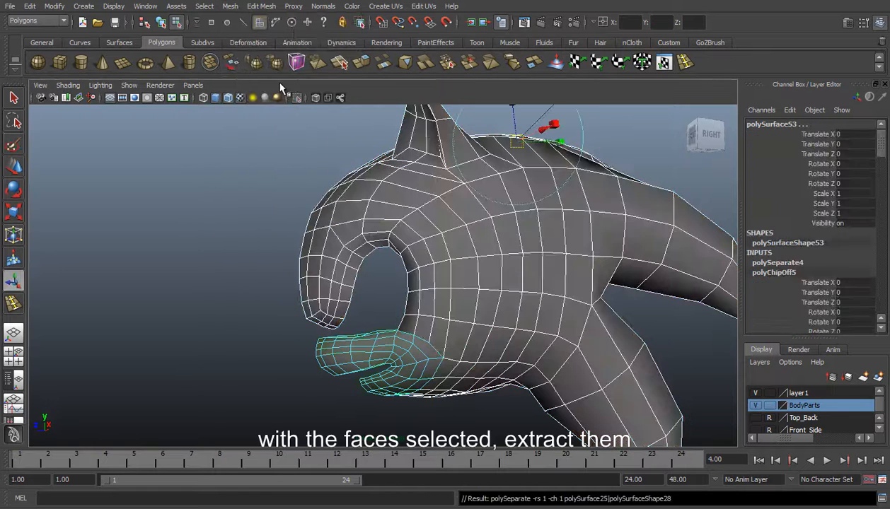
Examine the separated muzzle against the rest of the head in the perspective and front views
click(286, 213)
alt+middle_drag(403, 338, 394, 281)
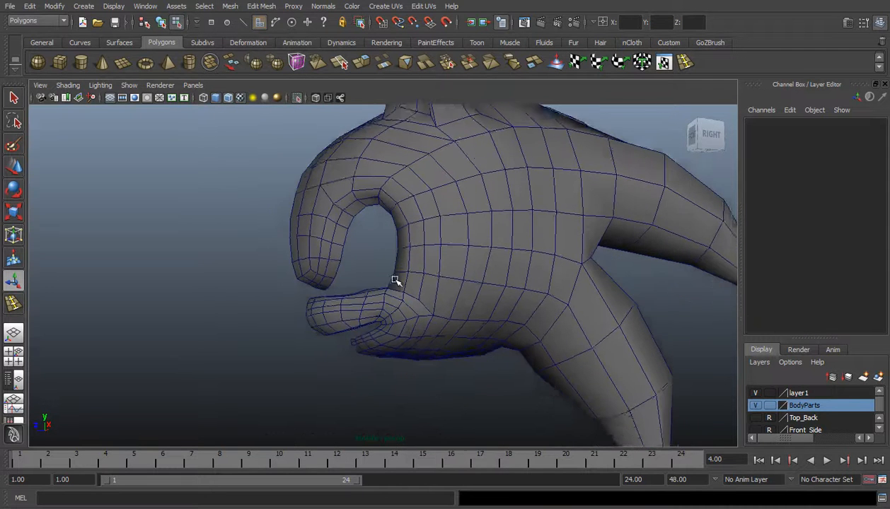
alt+right_drag(394, 281, 417, 303)
click(423, 318)
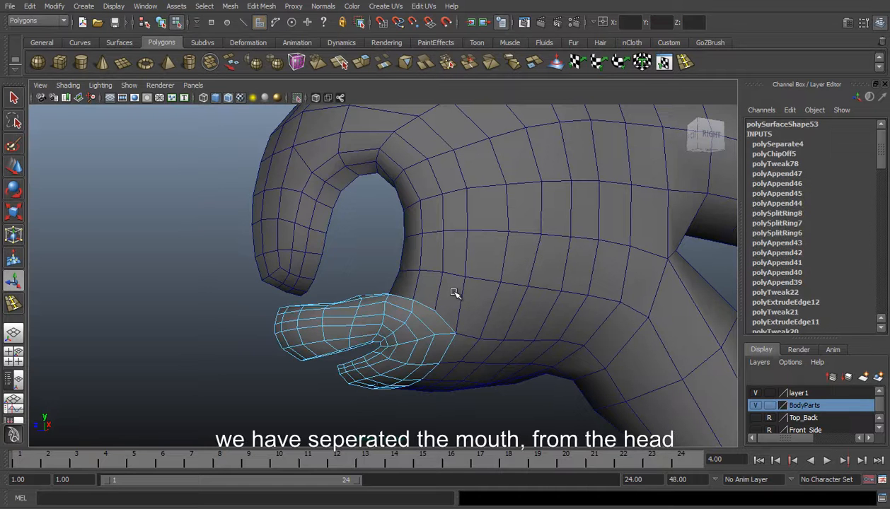
right_drag(388, 326, 376, 309)
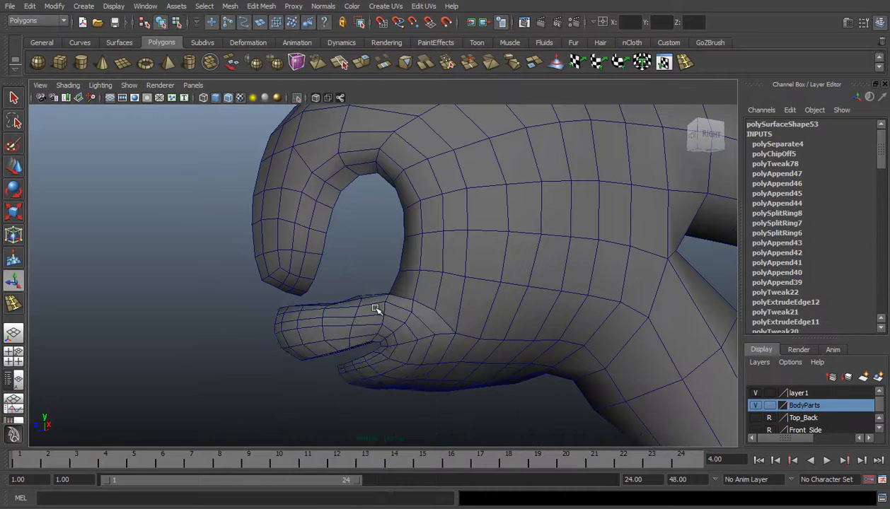
key(space)
drag(348, 316, 360, 339)
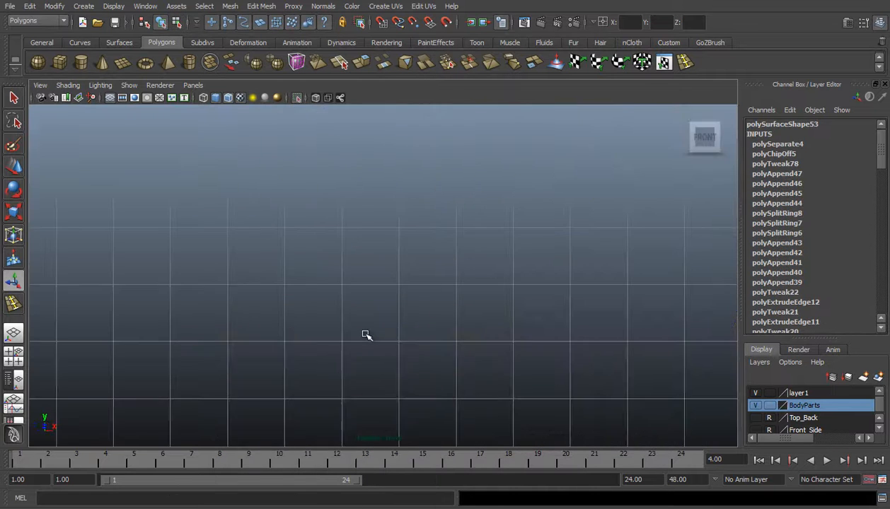
scroll(361, 297, down, 10)
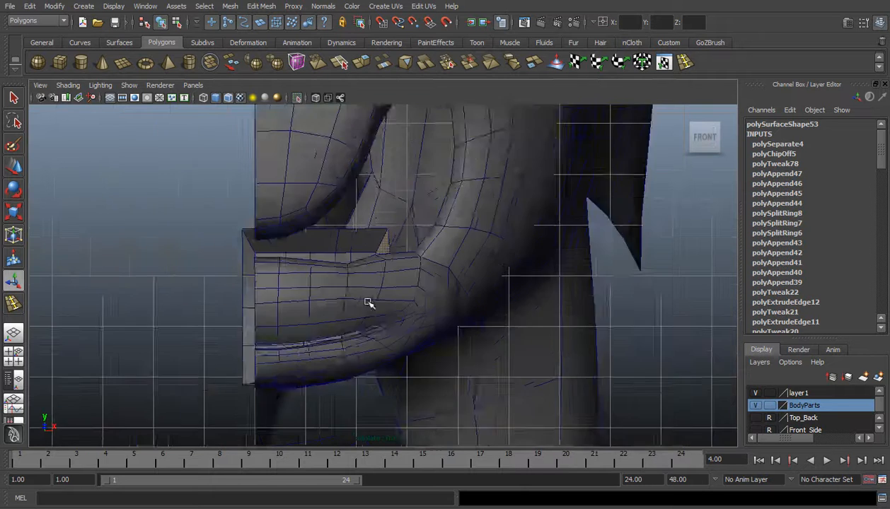
scroll(445, 328, up, 4)
alt+middle_drag(448, 325, 445, 252)
scroll(445, 252, up, 3)
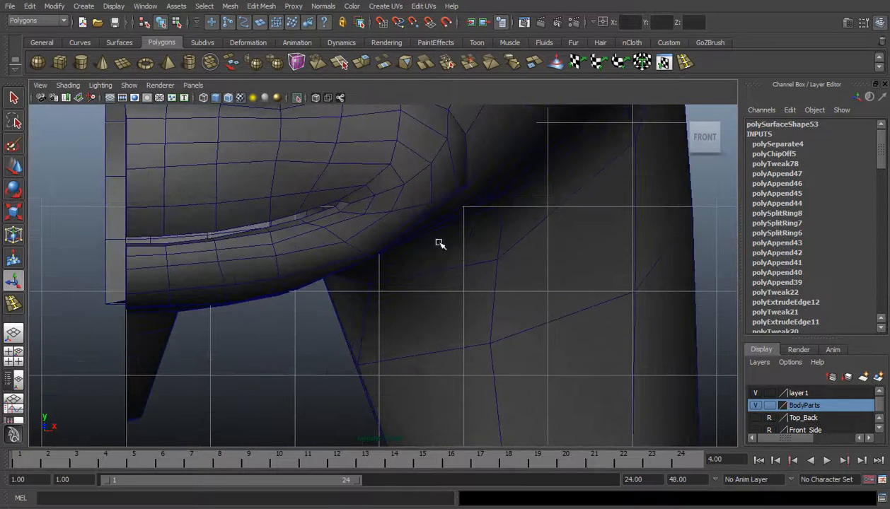
click(15, 341)
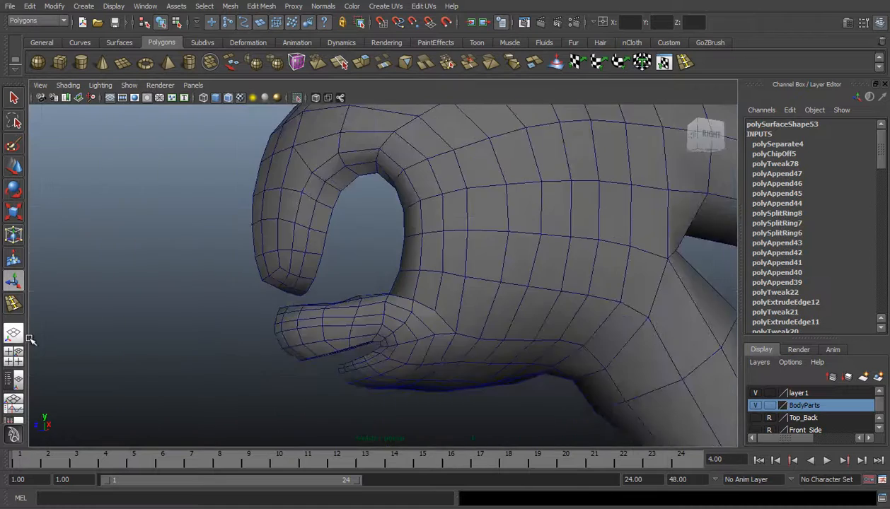
Move vertices near the corner of the mouth and along the muzzle's upper edge to clean up the mouth geometry
alt+drag(396, 340, 433, 366)
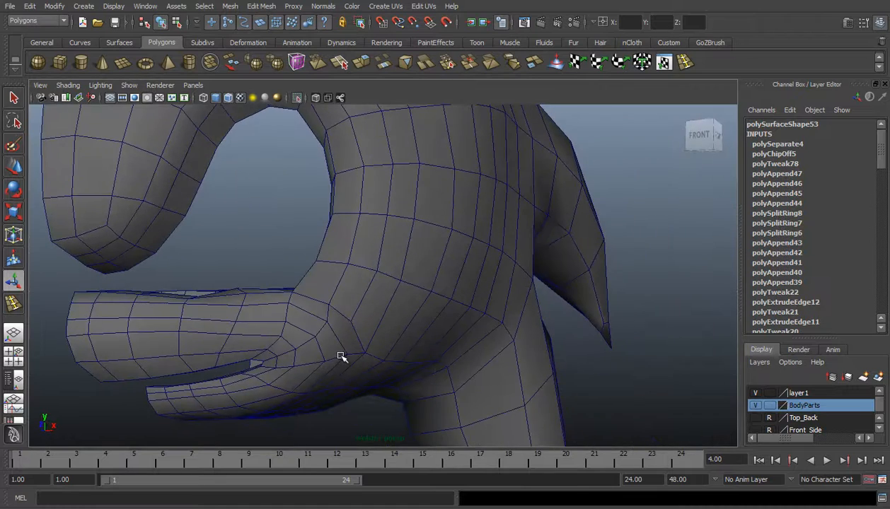
click(342, 354)
alt+drag(344, 350, 423, 312)
right_drag(422, 312, 401, 309)
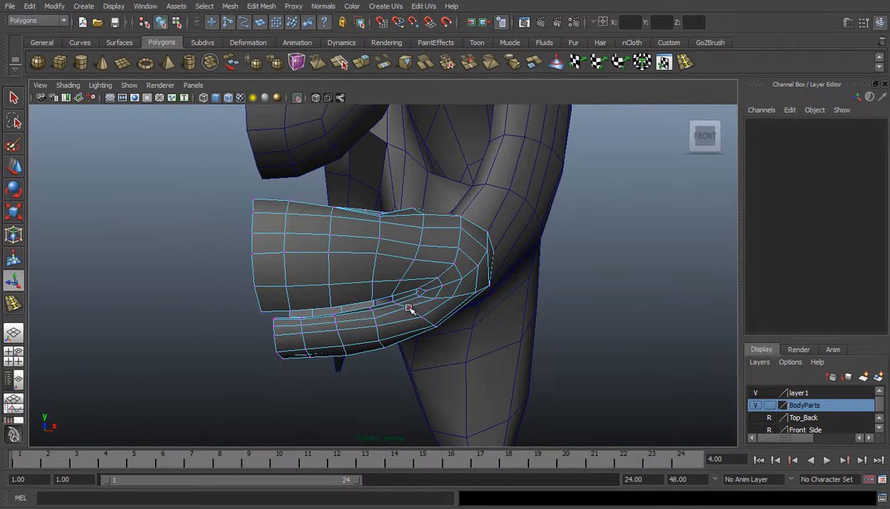
click(409, 310)
key(w)
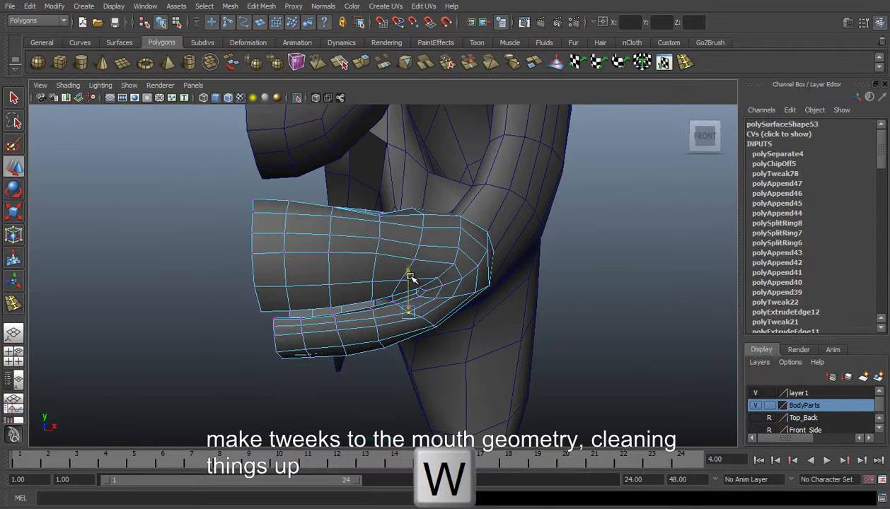
alt+drag(434, 250, 415, 229)
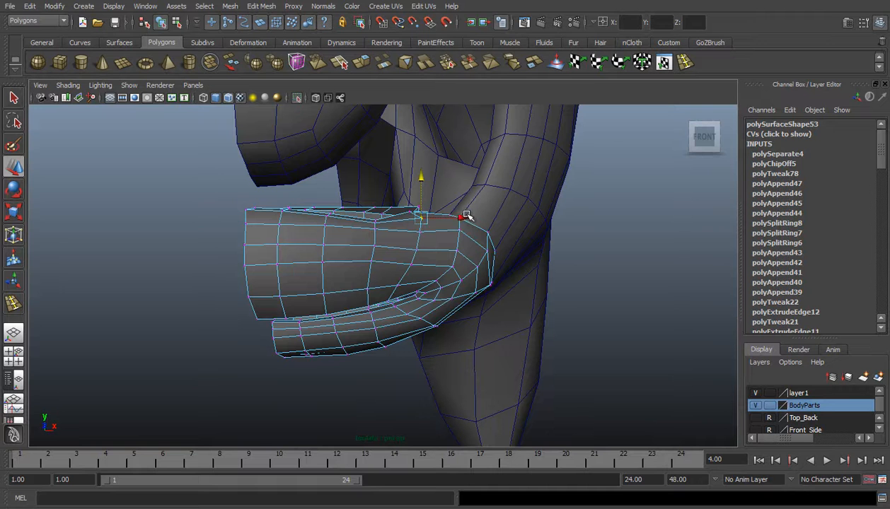
click(403, 210)
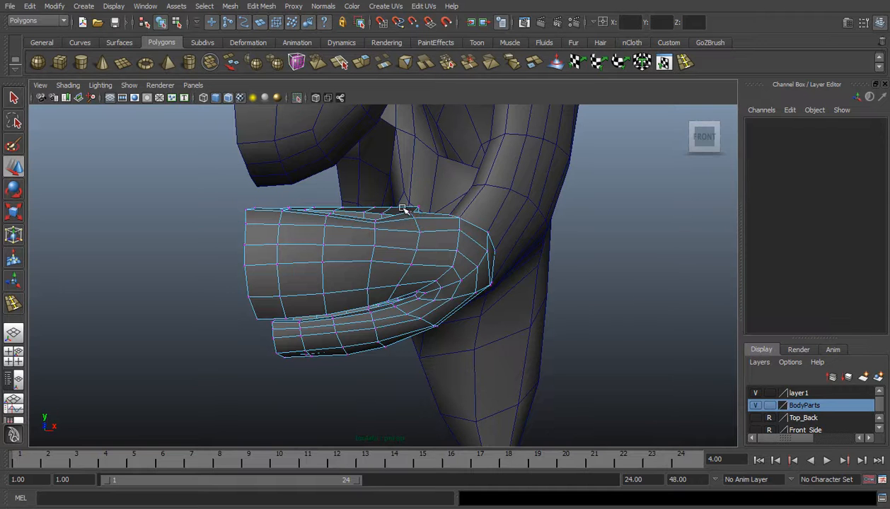
click(410, 211)
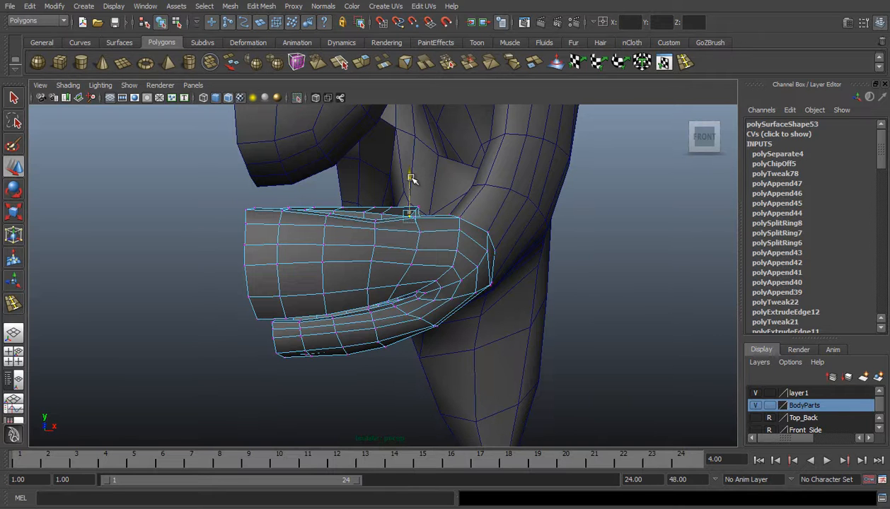
Return to object mode and turn on smooth preview for the muzzle and the rest of the head
right_drag(504, 203, 548, 190)
click(503, 257)
click(434, 262)
key(3)
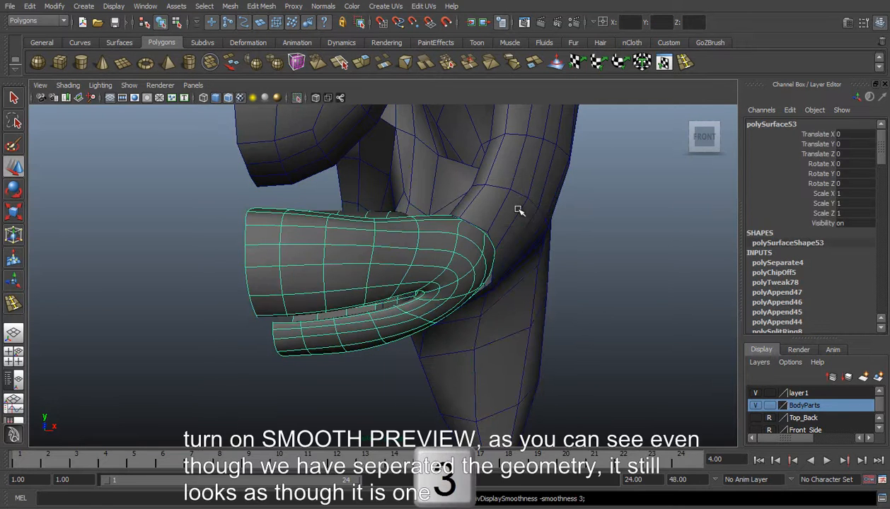
click(517, 210)
key(3)
click(632, 272)
Turn off the wireframe overlay on the shaded head and muzzle
alt+drag(583, 277, 427, 335)
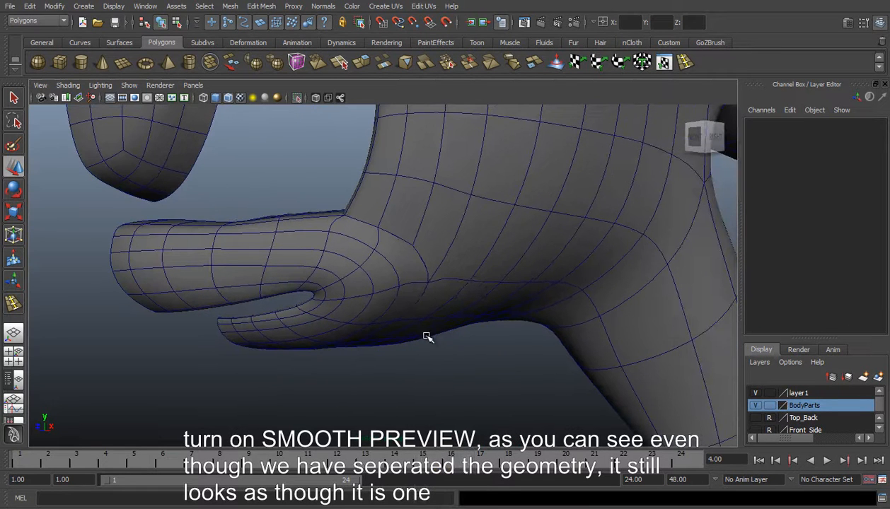
click(427, 336)
click(314, 186)
alt+drag(256, 191, 314, 196)
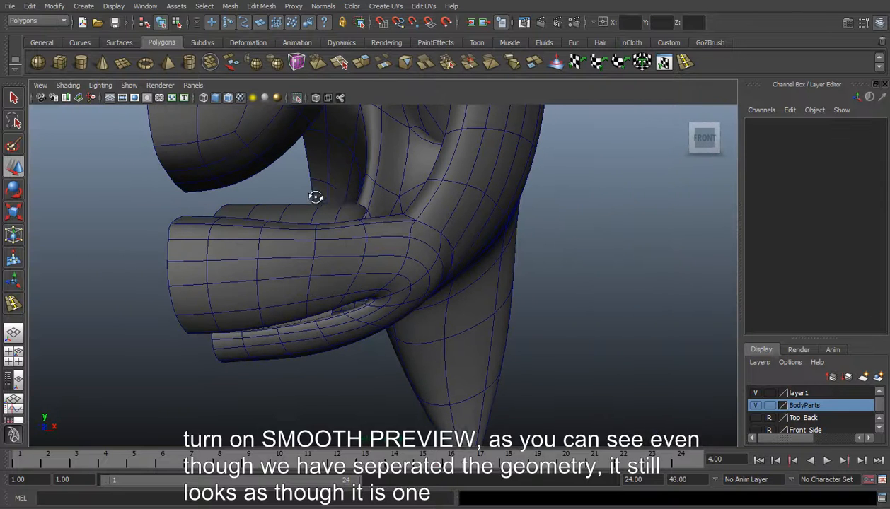
click(80, 84)
click(101, 204)
alt+drag(100, 203, 293, 214)
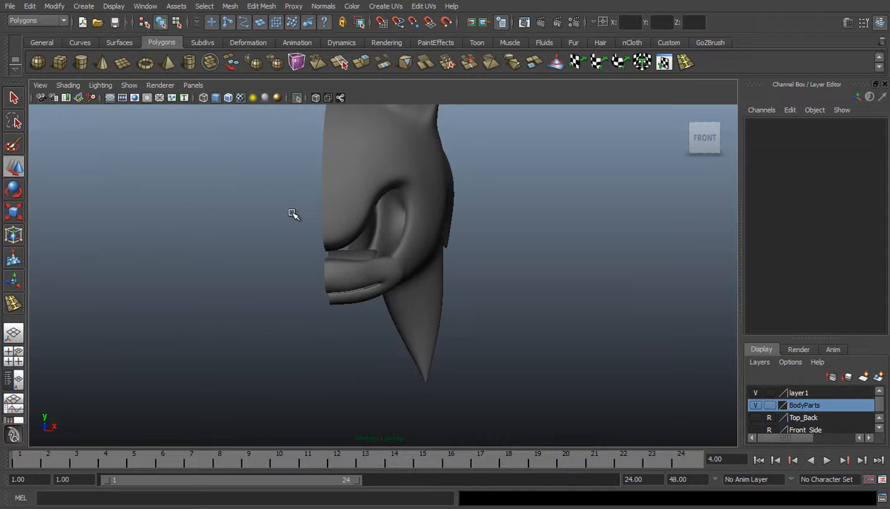
Turn off the isolated view to bring back the rest of the character's geometry
click(129, 85)
mouse_move(187, 99)
click(230, 111)
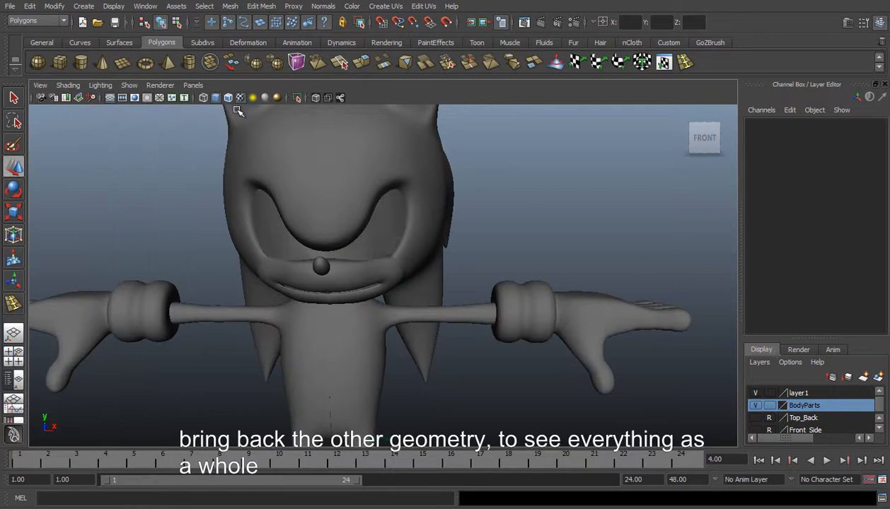
alt+drag(373, 254, 359, 293)
alt+drag(447, 292, 403, 284)
Turn off smooth preview on the new muzzle half and delete the old mirrored half of the head
click(400, 283)
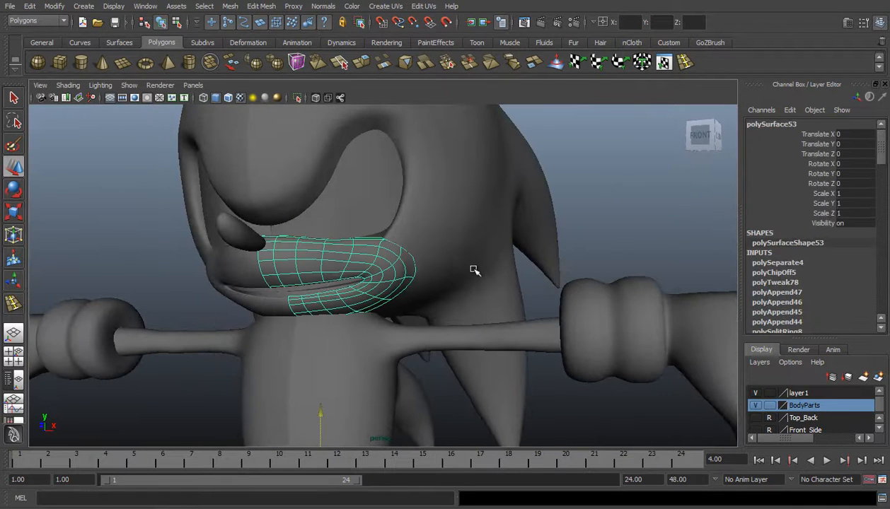
scroll(470, 264, up, 3)
key(1)
mouse_move(438, 271)
alt+mouse_down()
mouse_move(465, 285)
mouse_move(455, 310)
mouse_move(477, 218)
mouse_move(481, 228)
mouse_move(481, 193)
mouse_move(431, 274)
alt+mouse_up()
click(253, 244)
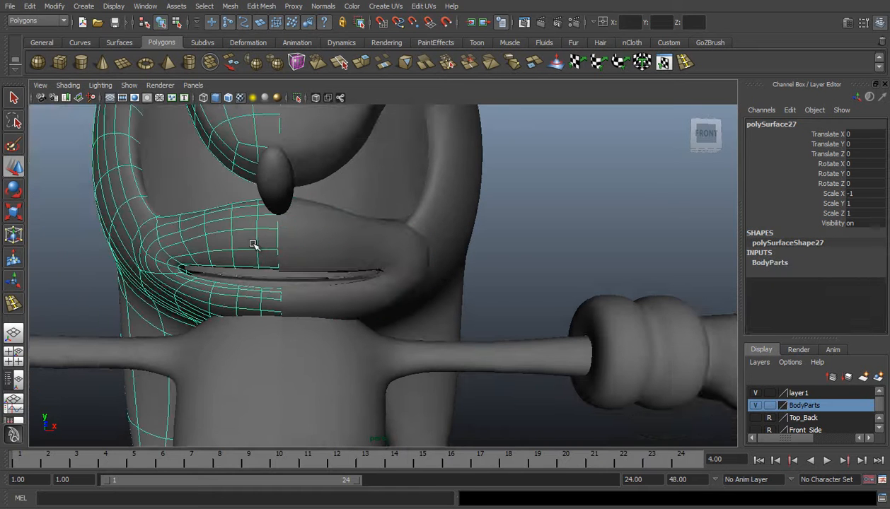
key(Delete)
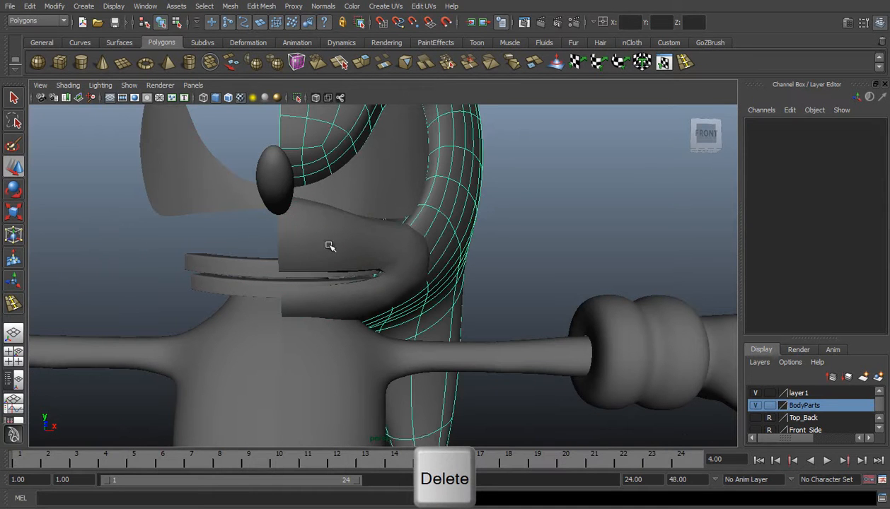
Duplicate the new head and muzzle halves and mirror the copies across with Scale X set to -1
click(400, 234)
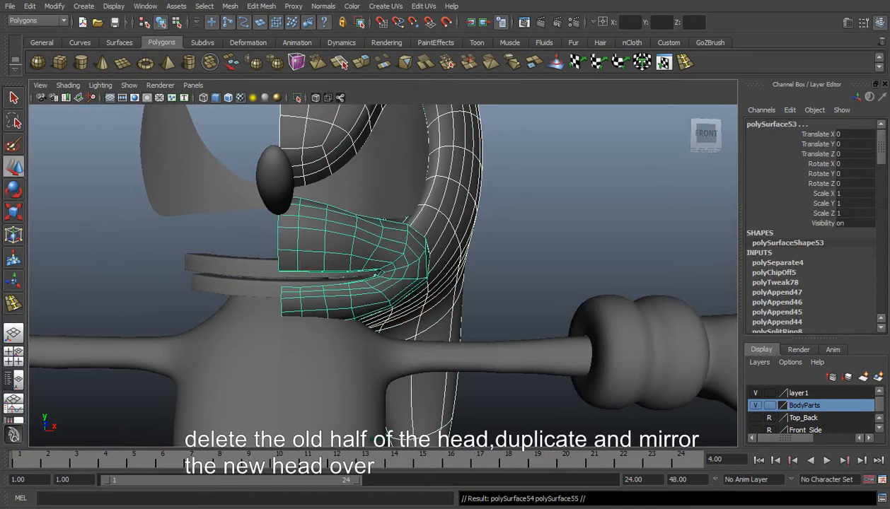
key(ctrl+d)
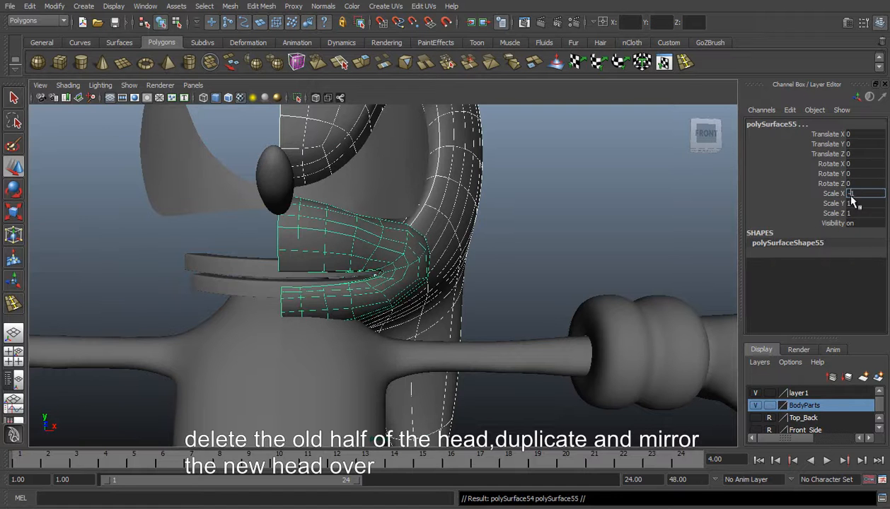
key(Return)
click(505, 253)
Turn on smooth preview for both muzzle halves and both head halves
click(376, 260)
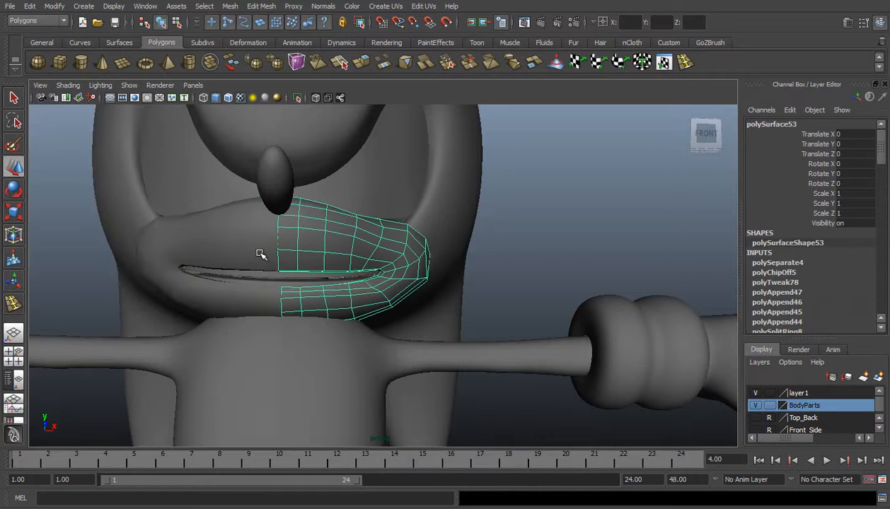
shift+click(171, 225)
click(237, 150)
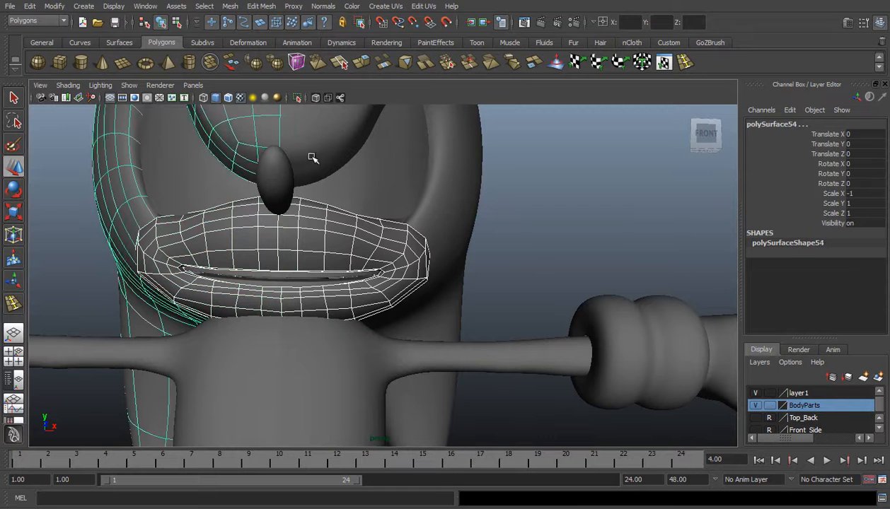
shift+click(348, 182)
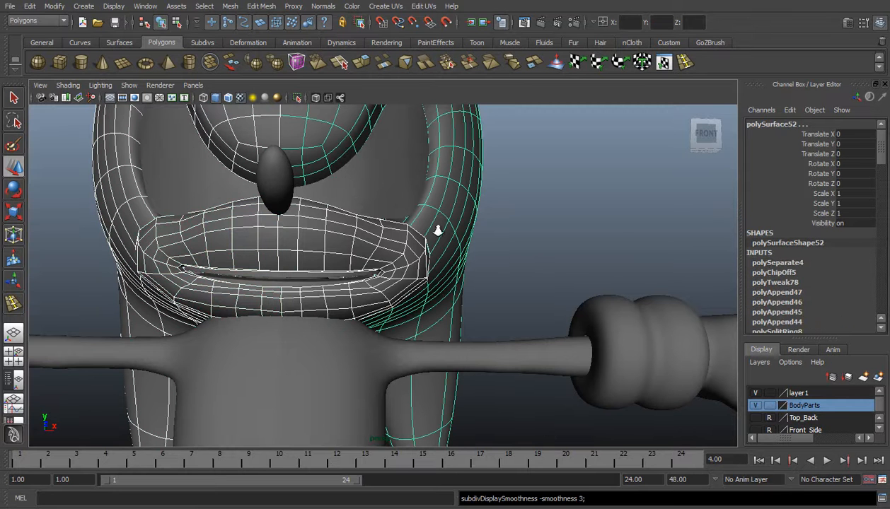
scroll(433, 233, down, 3)
scroll(482, 247, up, 2)
click(483, 249)
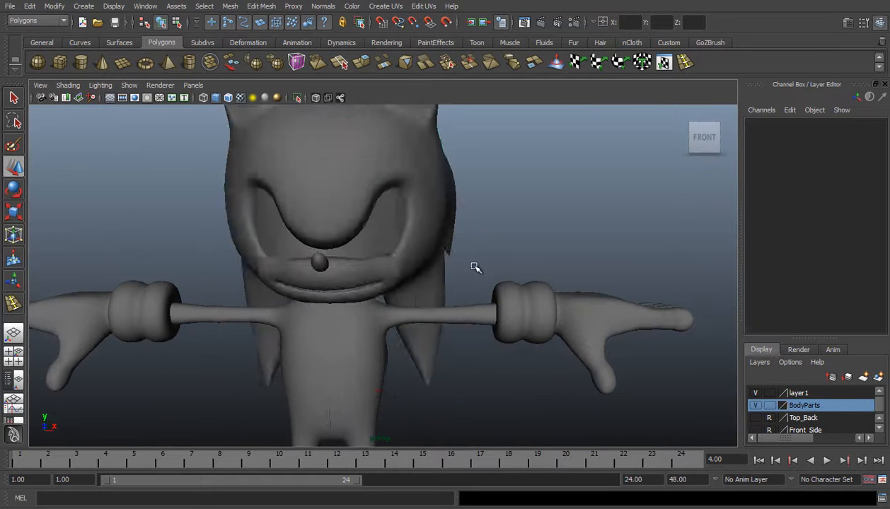
Examine the mirrored mouth up close and the complete character from the front and back
scroll(447, 309, up, 3)
alt+drag(447, 308, 482, 284)
click(396, 287)
click(464, 266)
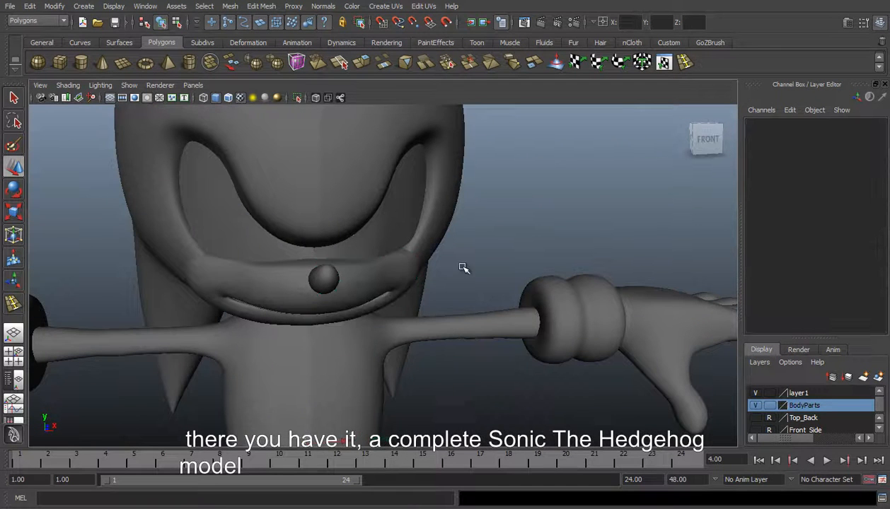
scroll(417, 360, down, 3)
scroll(418, 301, up, 1)
alt+drag(418, 301, 435, 291)
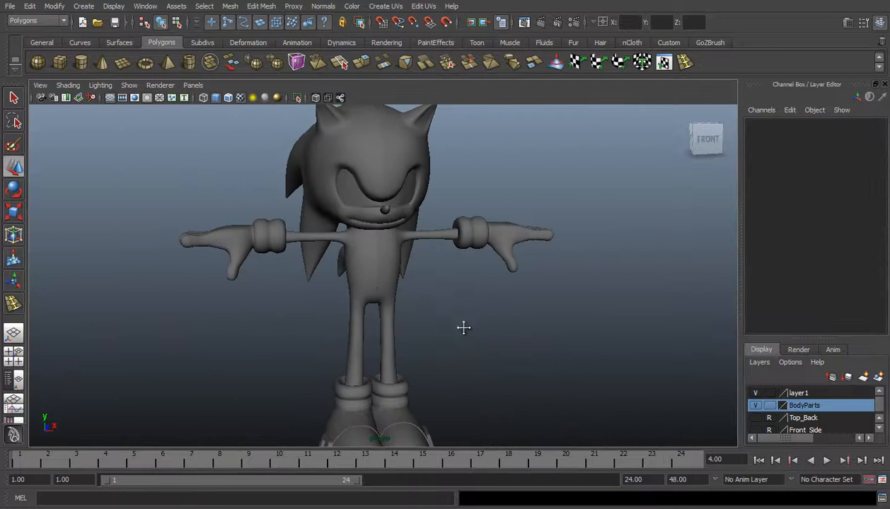
alt+drag(479, 310, 177, 333)
scroll(243, 288, down, 2)
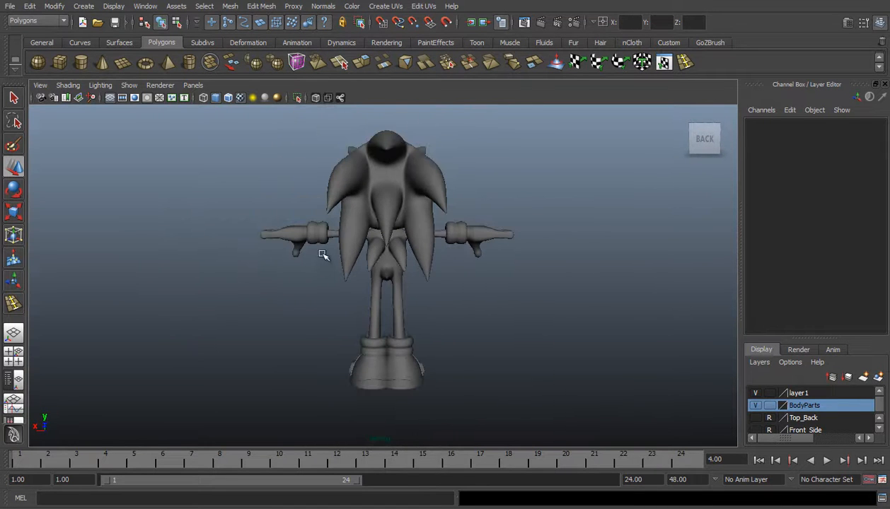
alt+drag(256, 256, 524, 256)
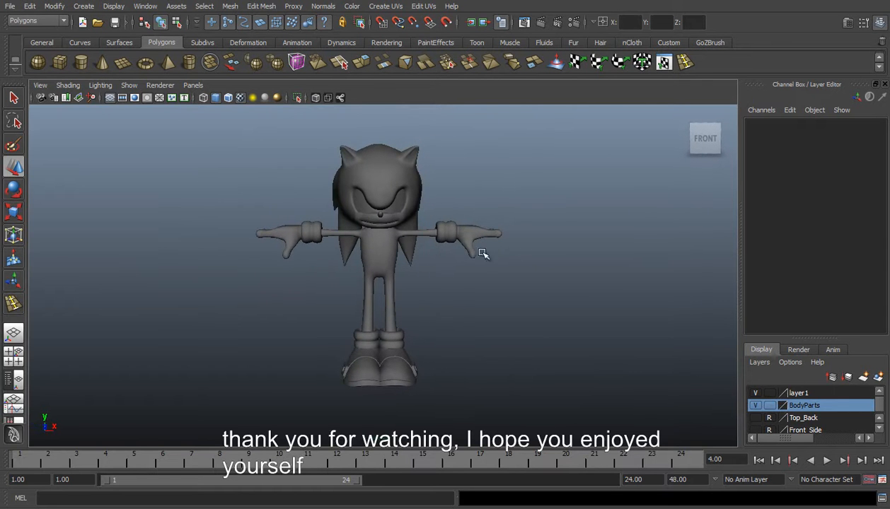
Save the scene file sonic_01.mb
scroll(430, 252, up, 4)
key(ctrl+s)
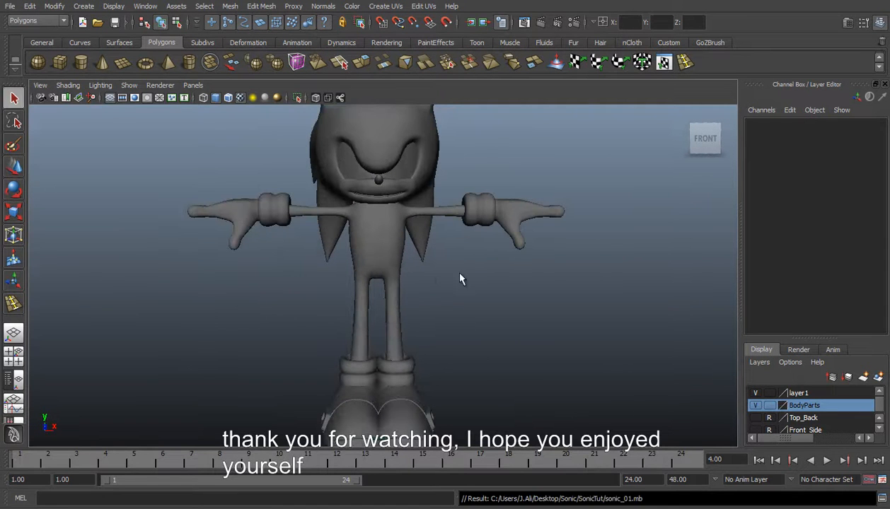
alt+drag(425, 269, 405, 273)
Enlarge the viewport to full screen and examine the finished character from all sides
key(ctrl+space)
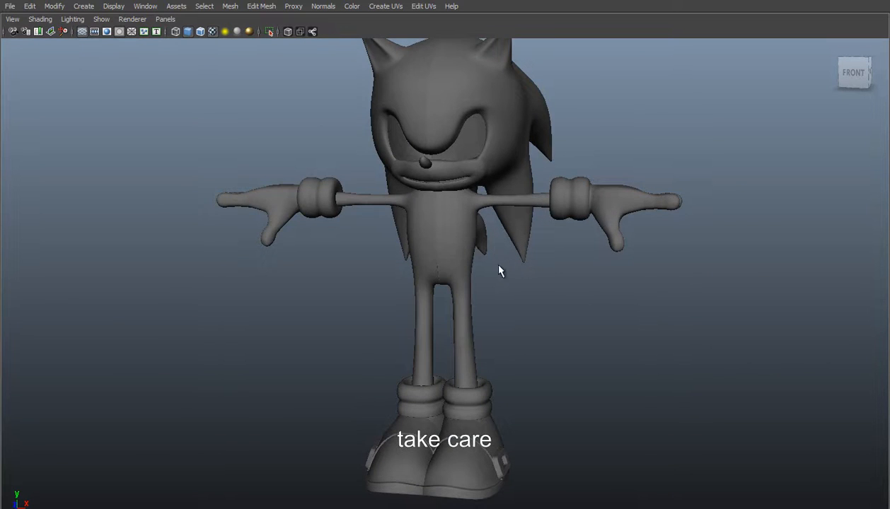
alt+right_drag(498, 266, 413, 268)
alt+drag(401, 267, 692, 279)
alt+drag(380, 297, 597, 287)
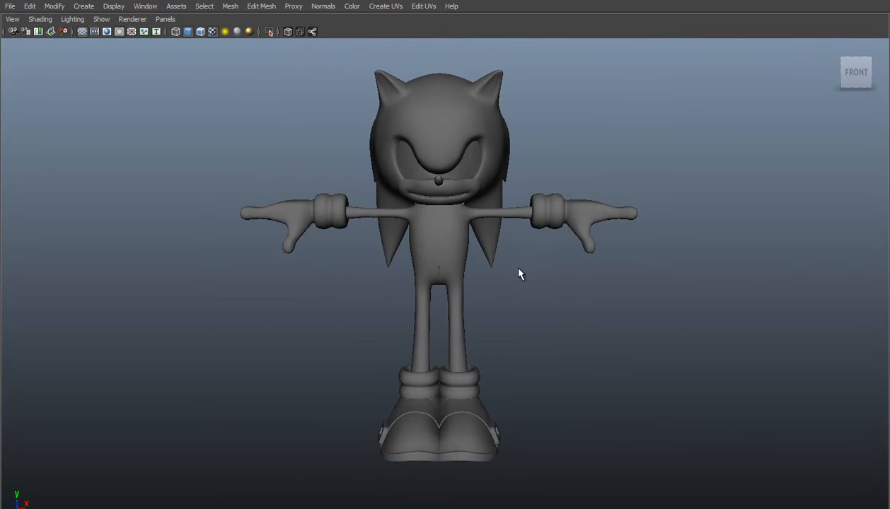
scroll(506, 277, up, 2)
alt+drag(491, 281, 494, 277)
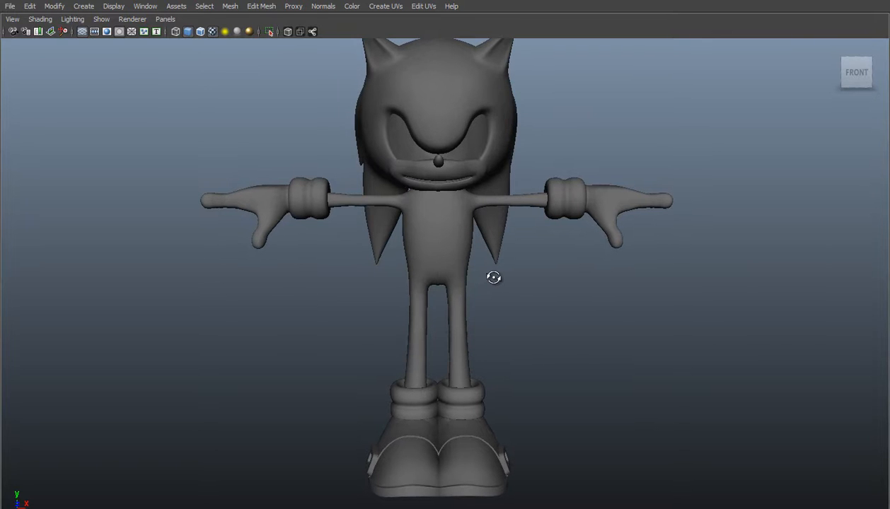